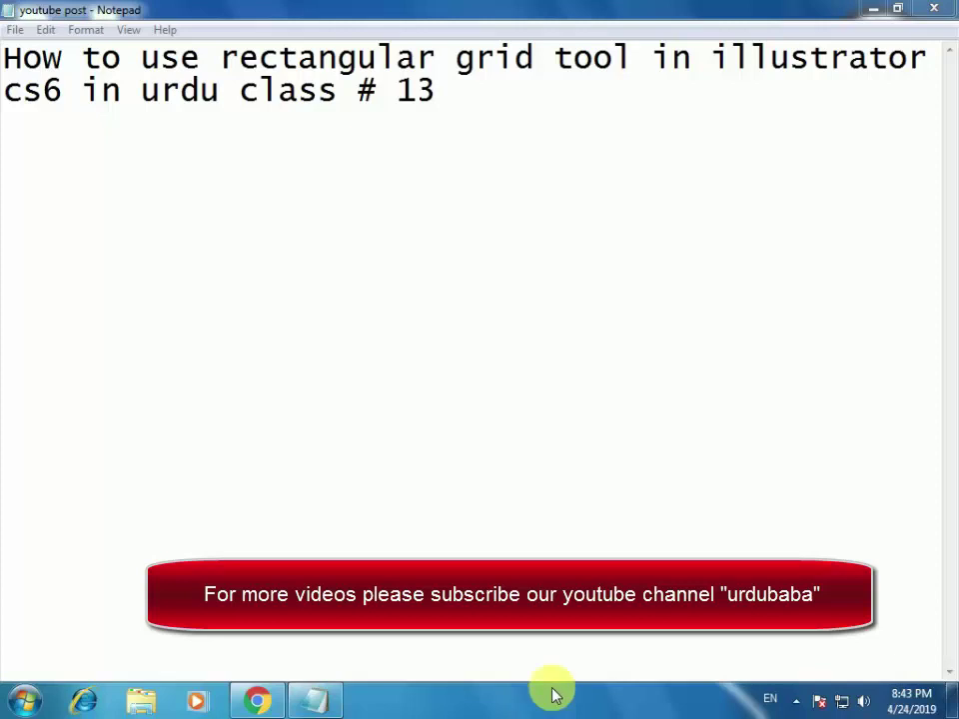
Minimize the Notepad note with the rectangular grid lesson title to reveal the Windows desktop
{"action": "left_click", "coordinate": [871, 10]}
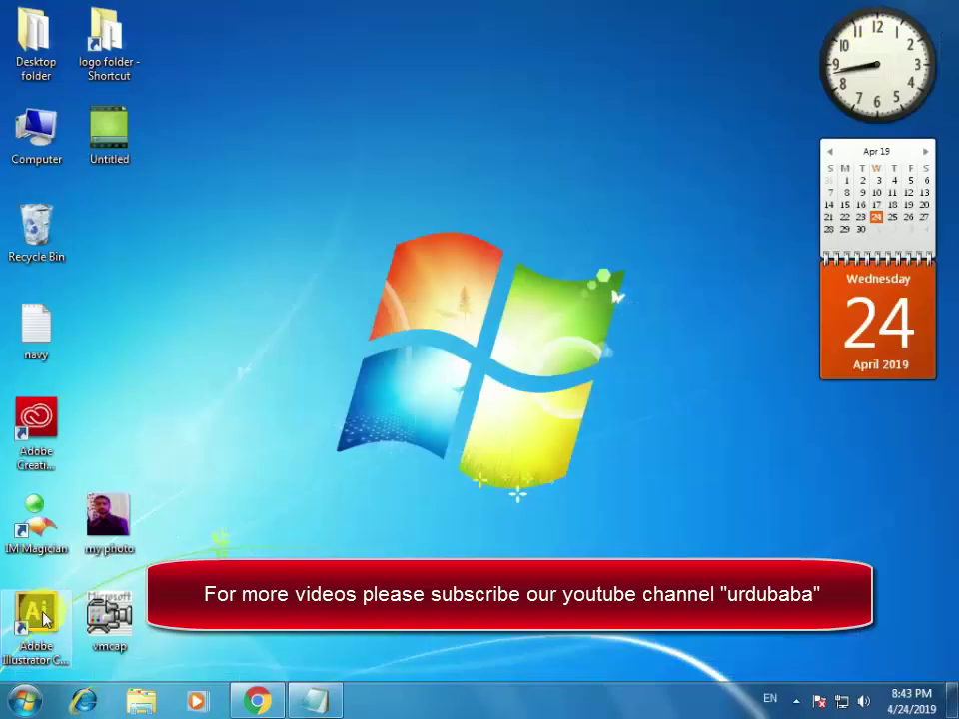
Launch Illustrator CS6 and create a new 960 x 560 px Web-profile document, Untitled-1
{"action": "double_click", "coordinate": [42, 617]}
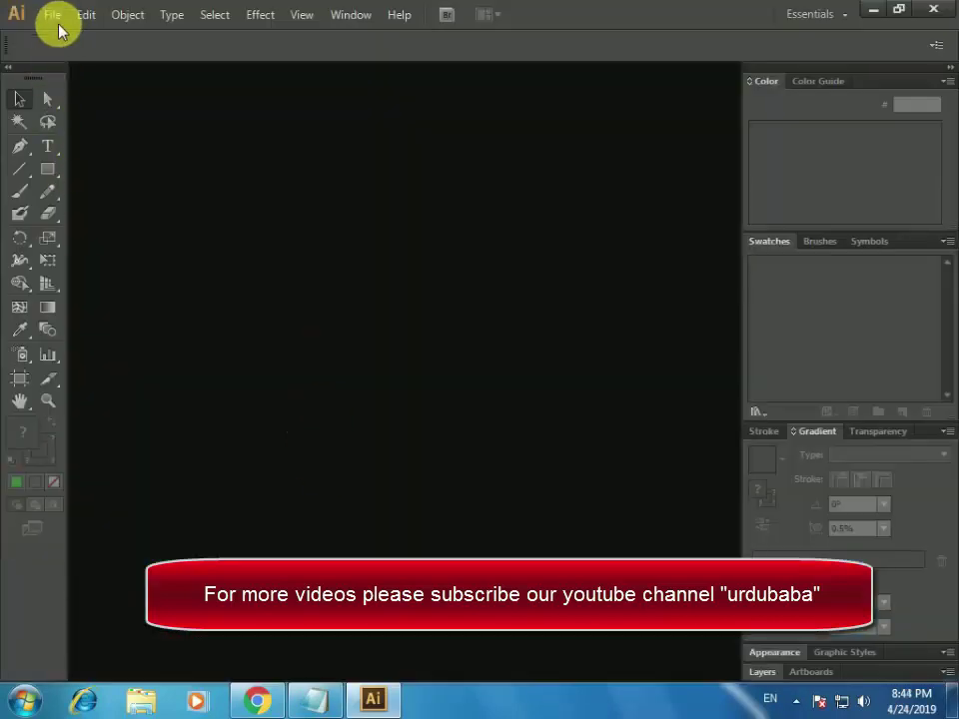
{"action": "left_click", "coordinate": [52, 15]}
{"action": "left_click", "coordinate": [76, 35]}
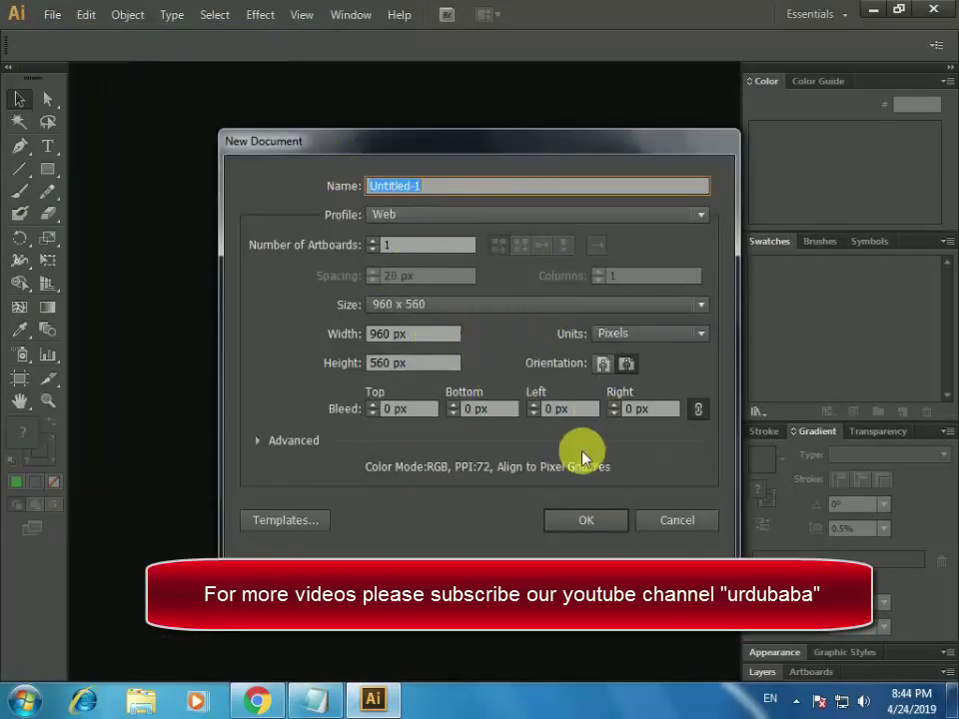
{"action": "left_click", "coordinate": [569, 521]}
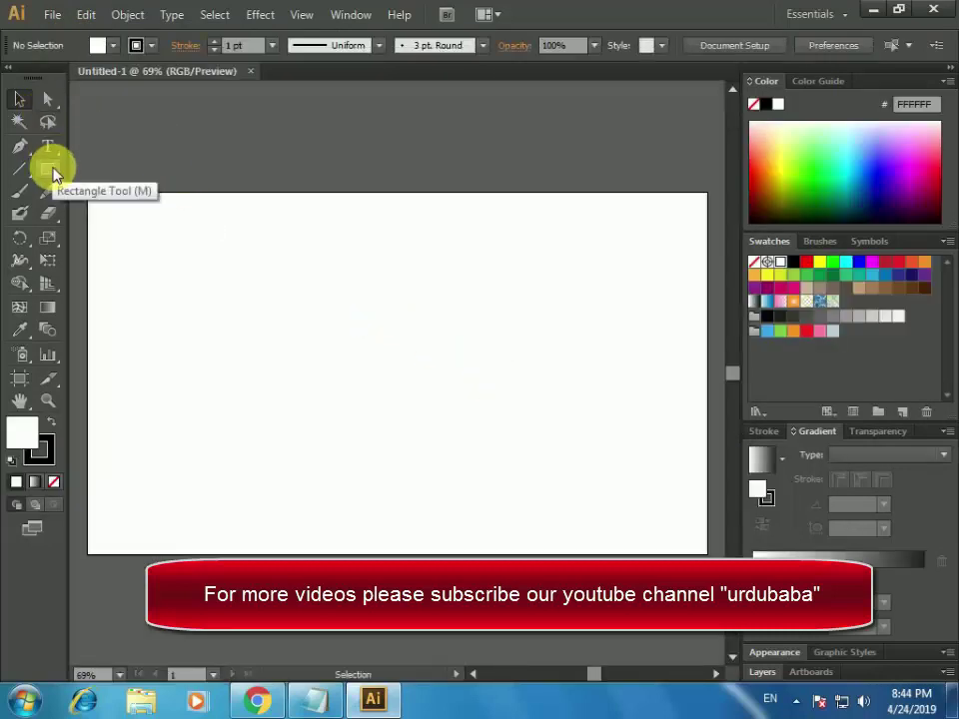
Tear off the line-tools flyout as a floating panel above the artboard and select the Rectangular Grid Tool
{"action": "left_click_drag", "start_coordinate": [19, 174], "coordinate": [89, 203]}
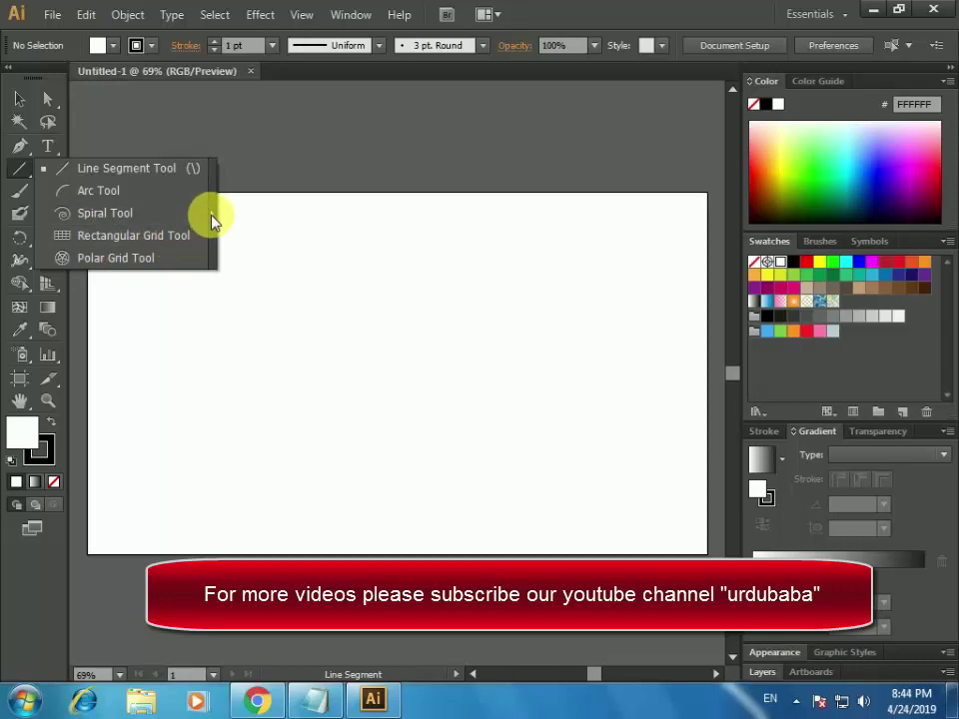
{"action": "left_click", "coordinate": [211, 221]}
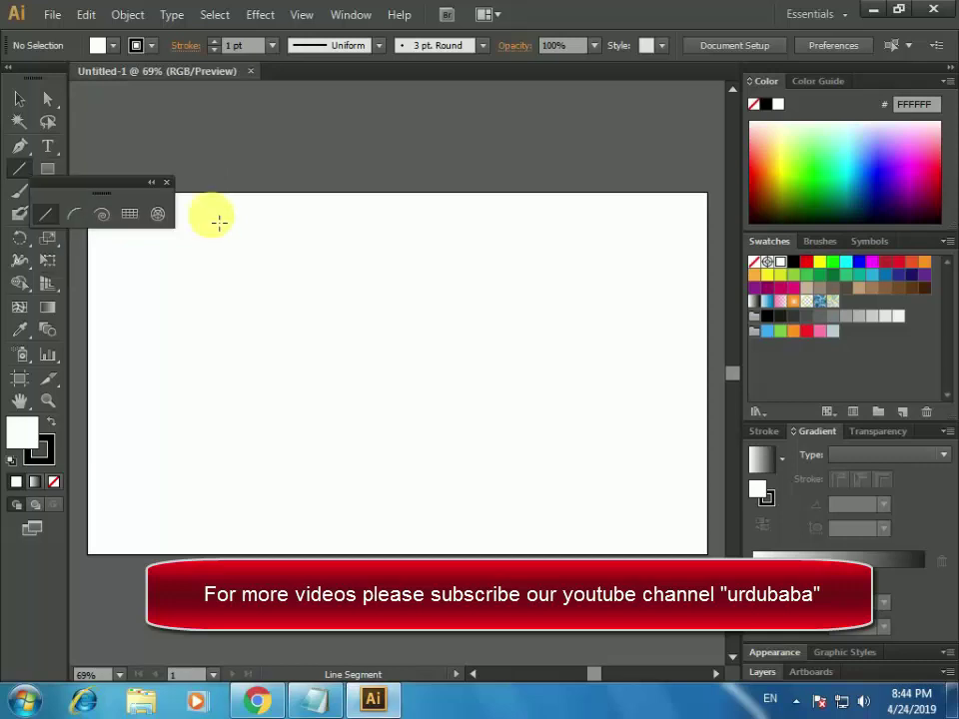
{"action": "mouse_move", "coordinate": [114, 190]}
{"action": "left_mouse_down"}
{"action": "mouse_move", "coordinate": [224, 161]}
{"action": "mouse_move", "coordinate": [210, 100]}
{"action": "mouse_move", "coordinate": [210, 126]}
{"action": "left_mouse_up"}
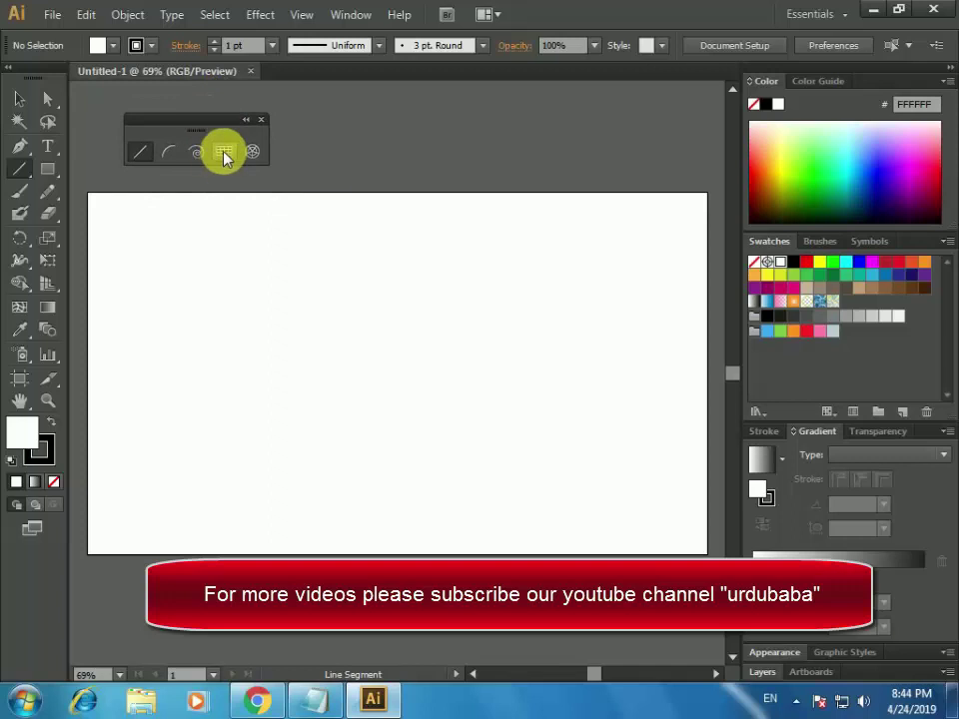
{"action": "left_click", "coordinate": [225, 155]}
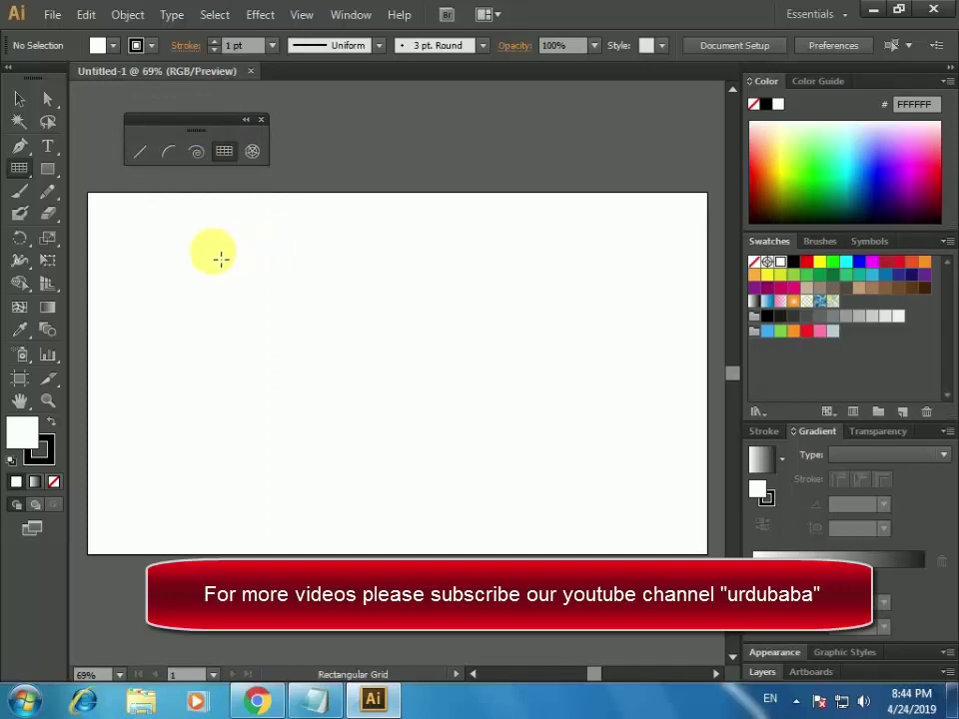
Drag out a roughly 517 x 319 px grid, skewing its columns narrower toward the right with C four times
{"action": "mouse_move", "coordinate": [213, 251]}
{"action": "left_mouse_down"}
{"action": "mouse_move", "coordinate": [305, 380]}
{"action": "mouse_move", "coordinate": [555, 465]}
{"action": "left_mouse_up"}
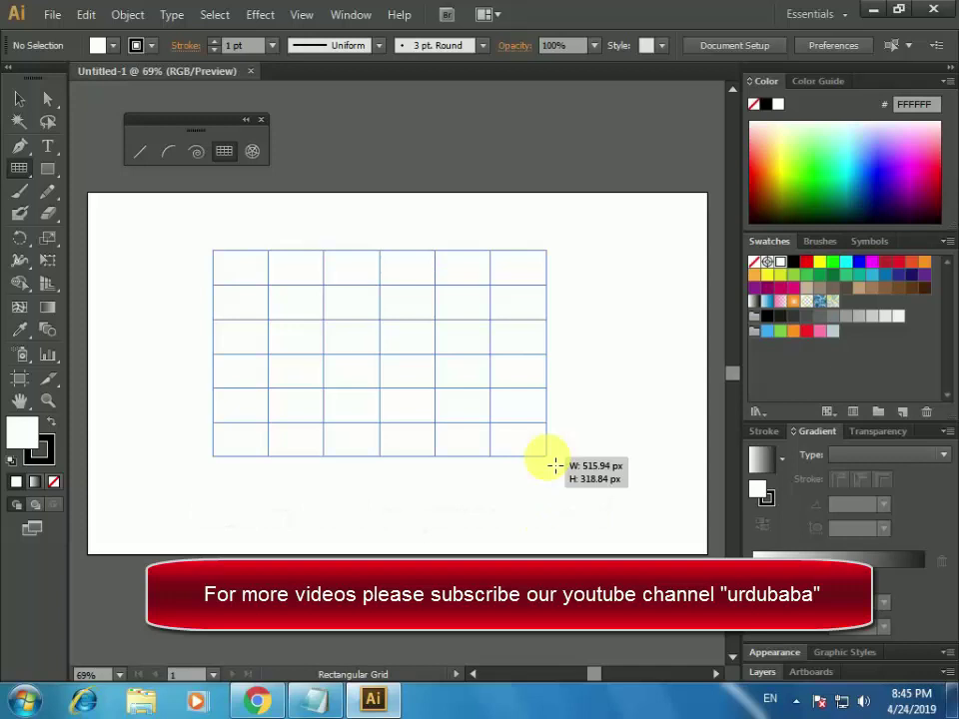
{"action": "key", "text": "c"}
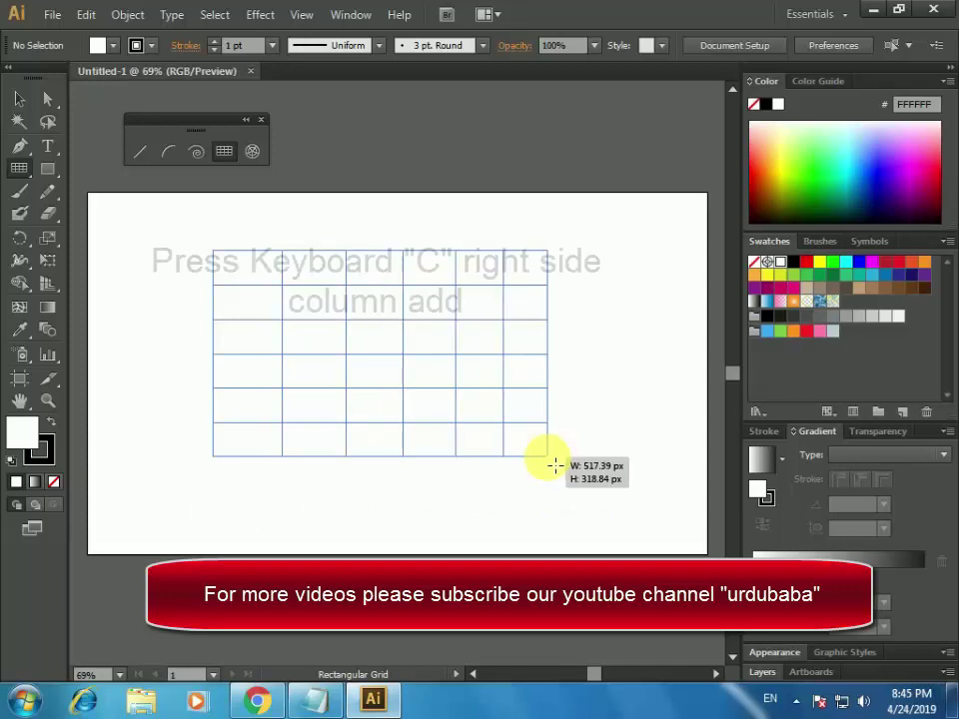
{"action": "key", "text": "c"}
{"action": "key", "text": "c"}
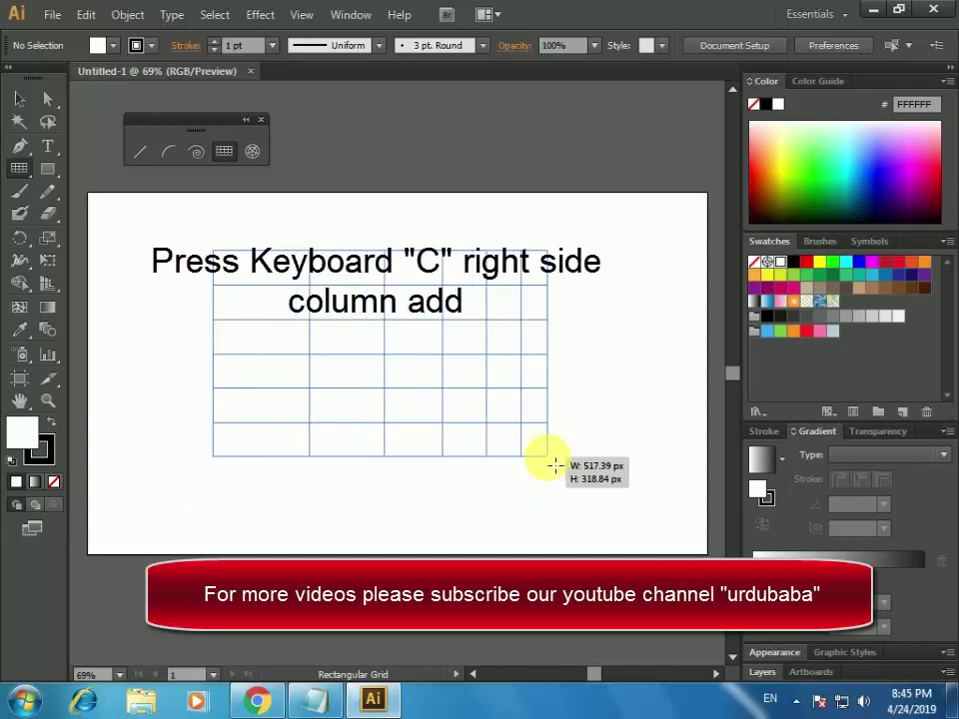
{"action": "key", "text": "c"}
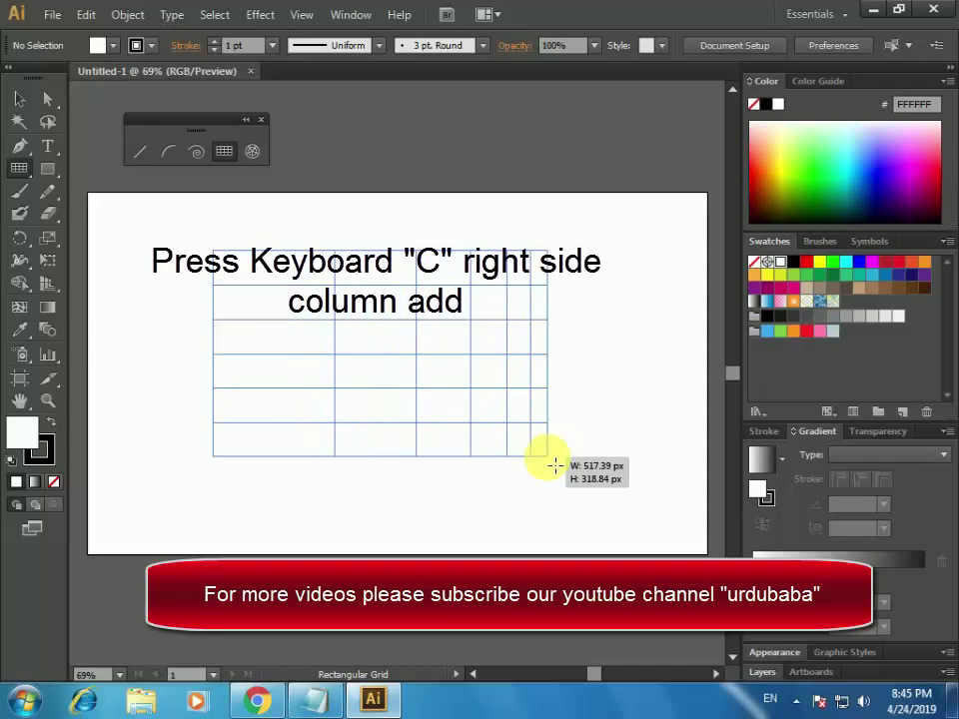
{"action": "key", "text": "c"}
{"action": "key", "text": "c"}
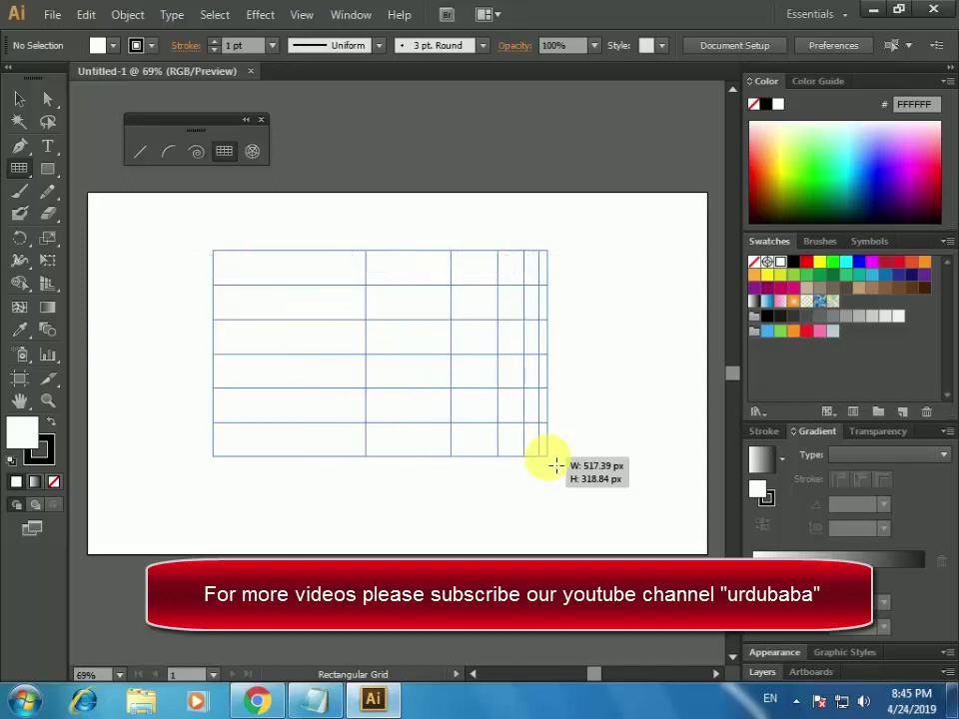
While still dragging, skew the grid rows shorter toward the bottom with F four times
{"action": "key", "text": "f"}
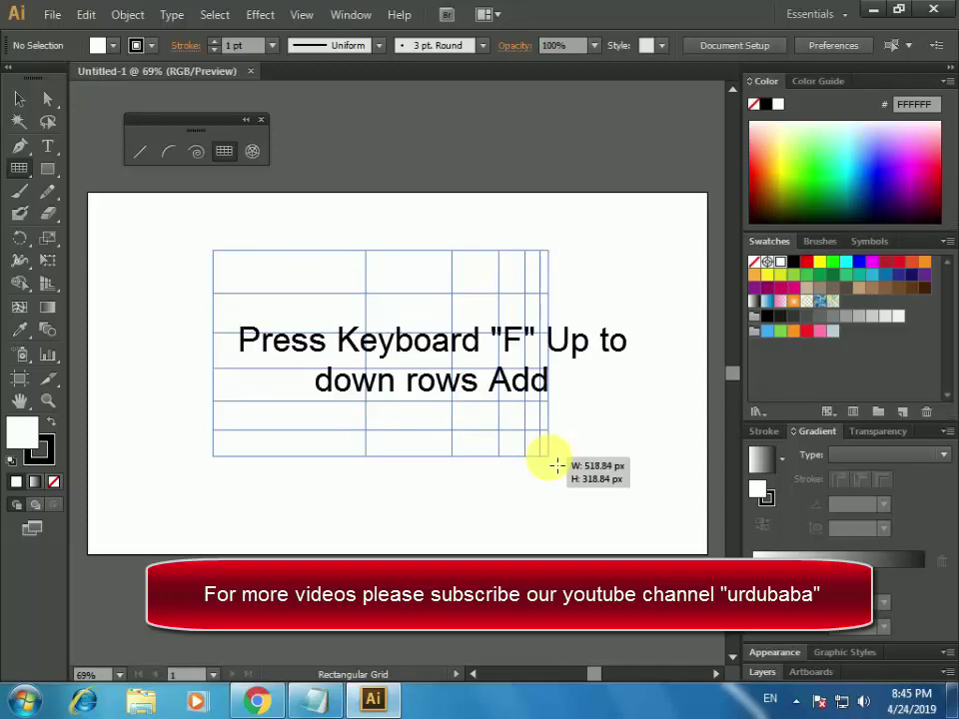
{"action": "key", "text": "f"}
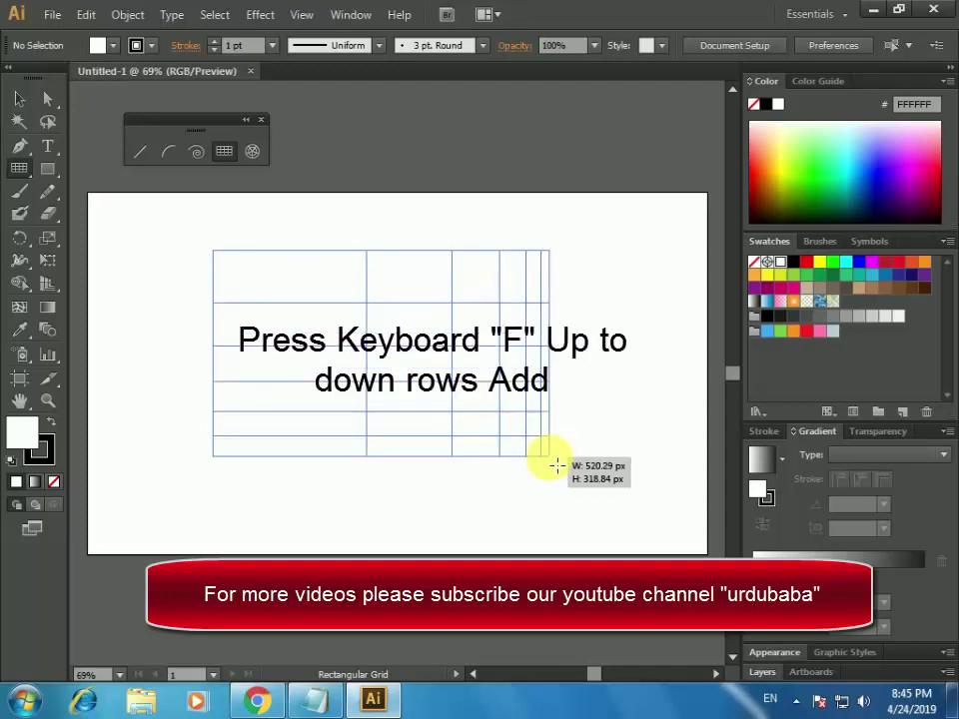
{"action": "key", "text": "f"}
{"action": "key", "text": "f"}
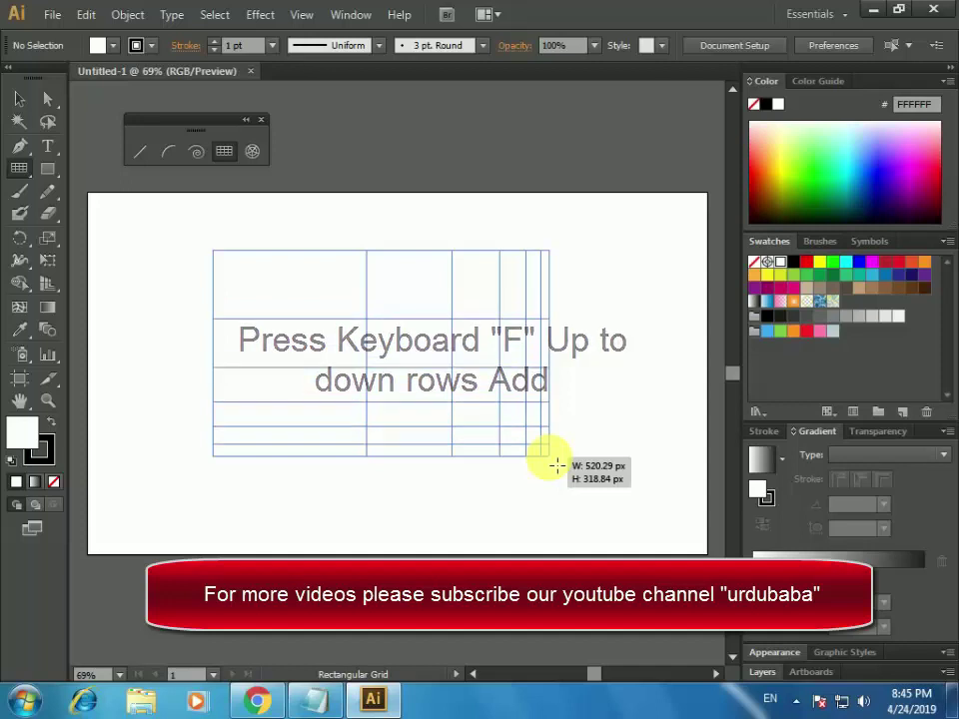
{"action": "key", "text": "f"}
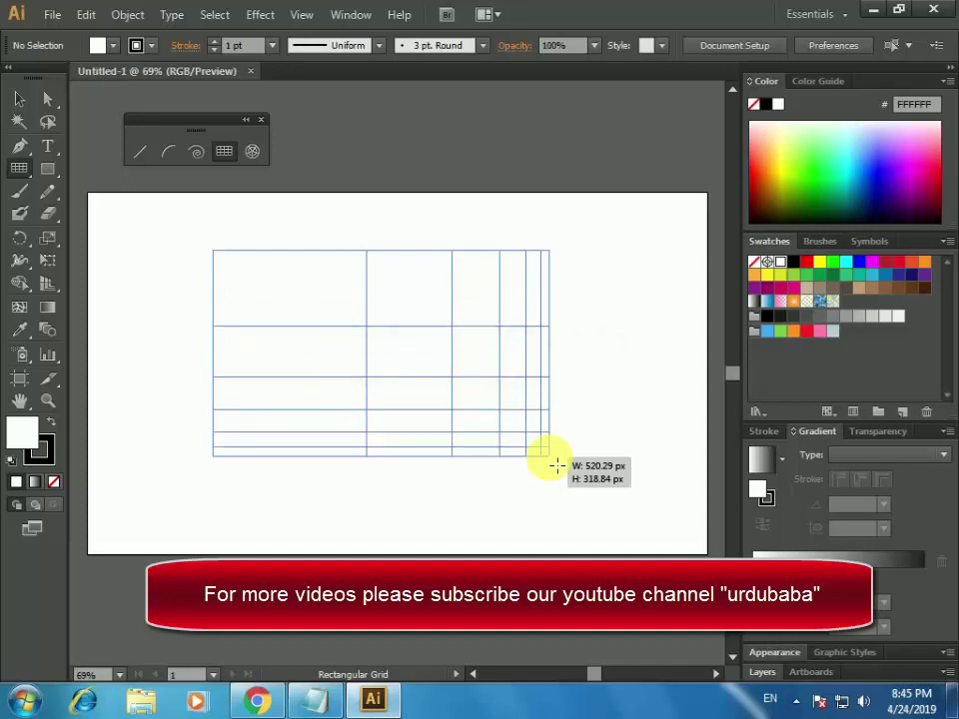
Bring the grid columns back to even widths with X four times
{"action": "key", "text": "x"}
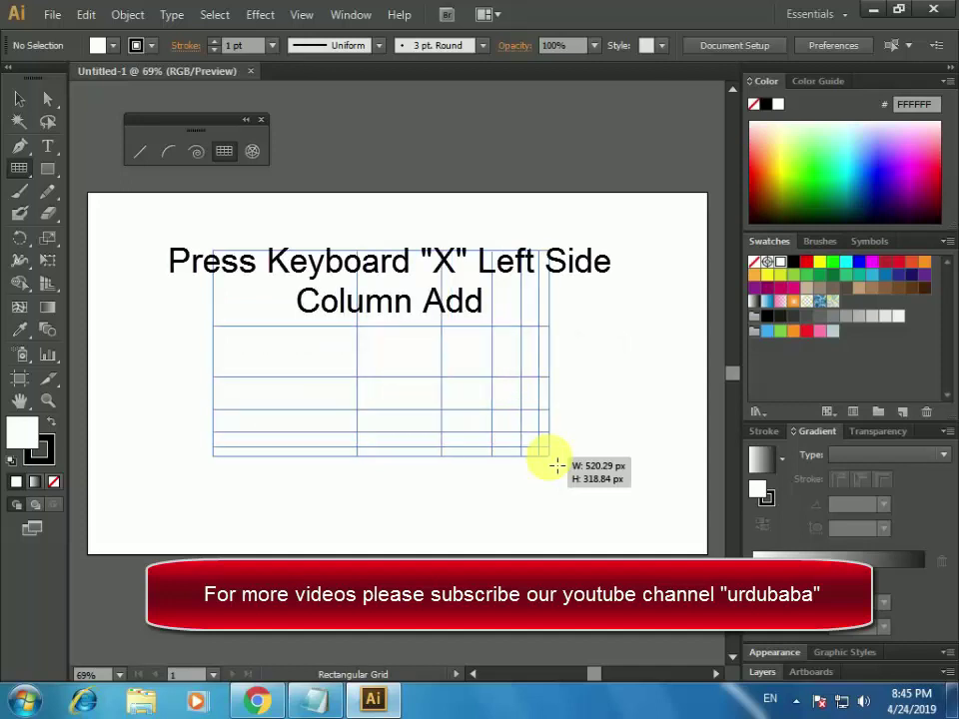
{"action": "key", "text": "x"}
{"action": "key", "text": "x"}
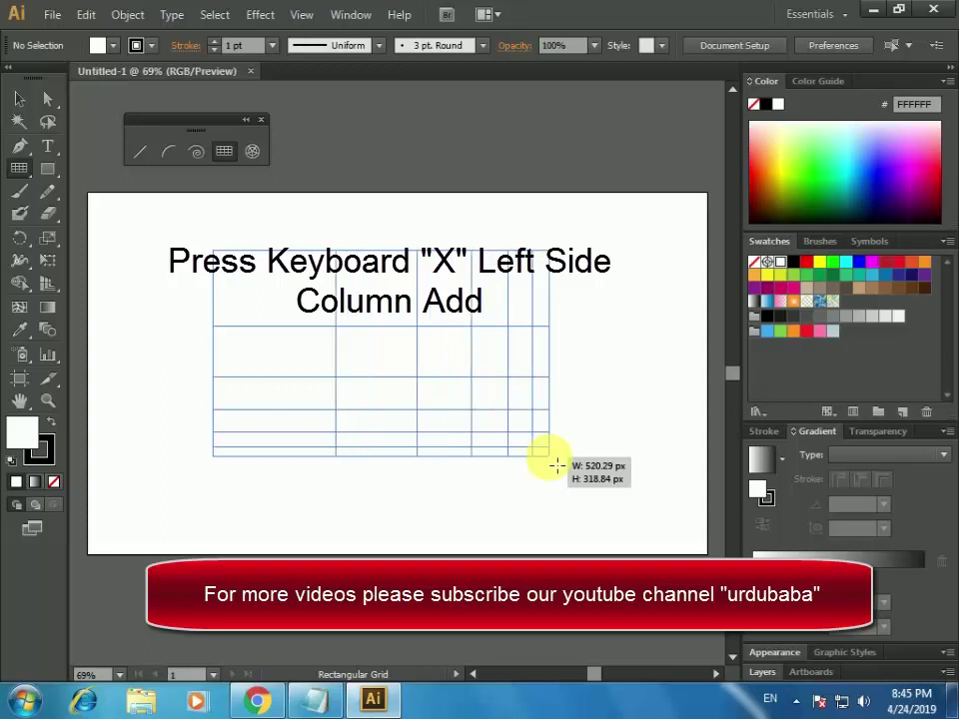
{"action": "key", "text": "x"}
{"action": "key", "text": "x"}
{"action": "key", "text": "x"}
{"action": "key", "text": "x"}
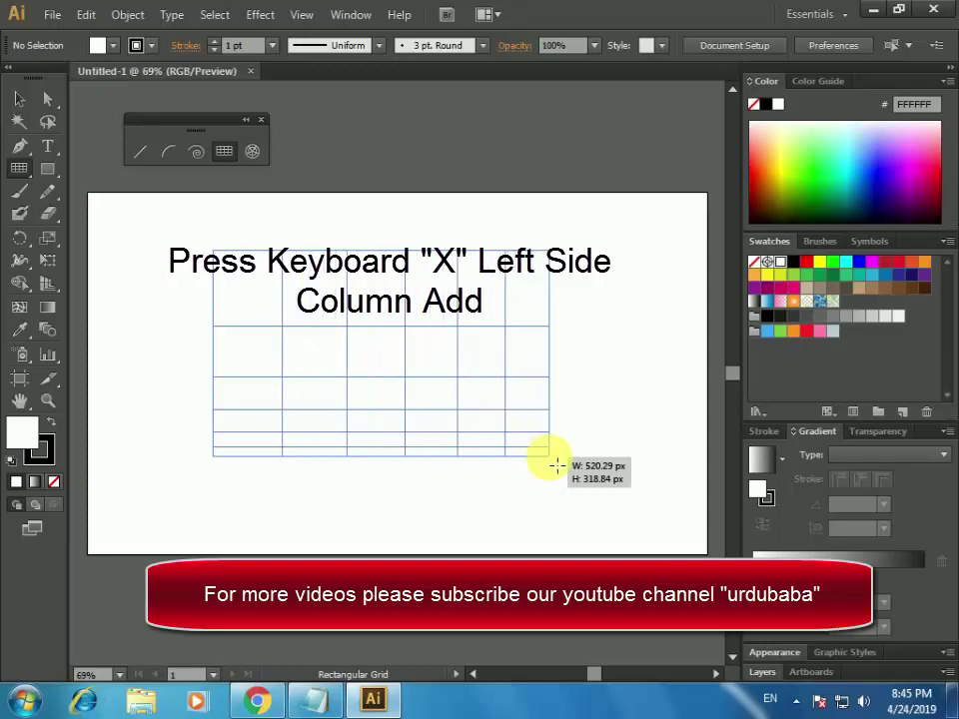
{"action": "key", "text": "x"}
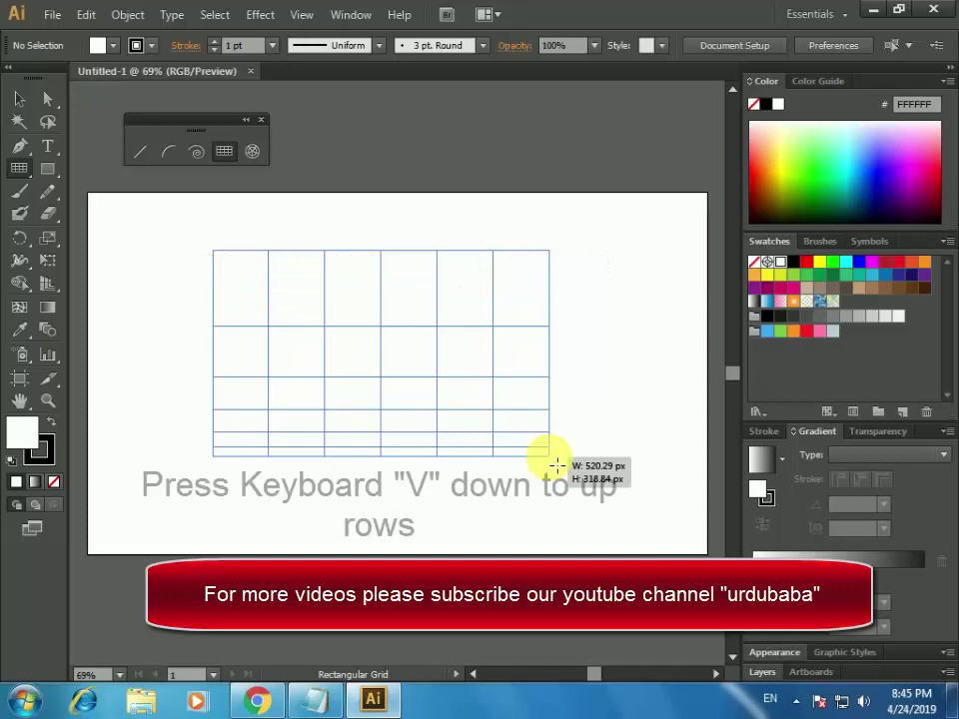
Return the grid rows to even spacing with six presses of V
{"action": "key", "text": "v"}
{"action": "key", "text": "v"}
{"action": "key", "text": "v"}
{"action": "key", "text": "v"}
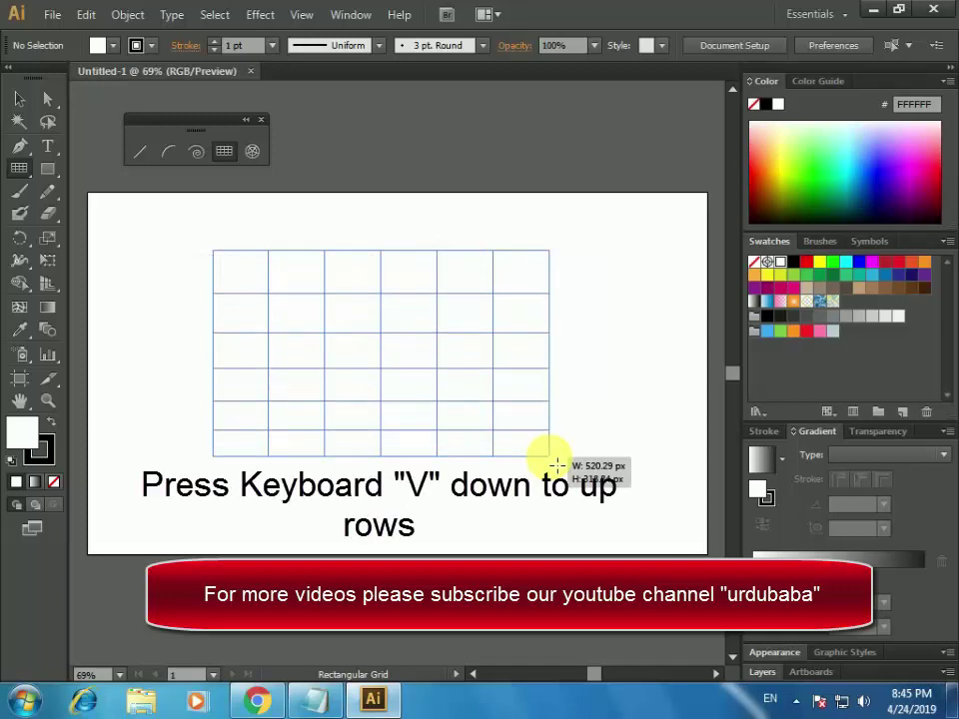
{"action": "key", "text": "v"}
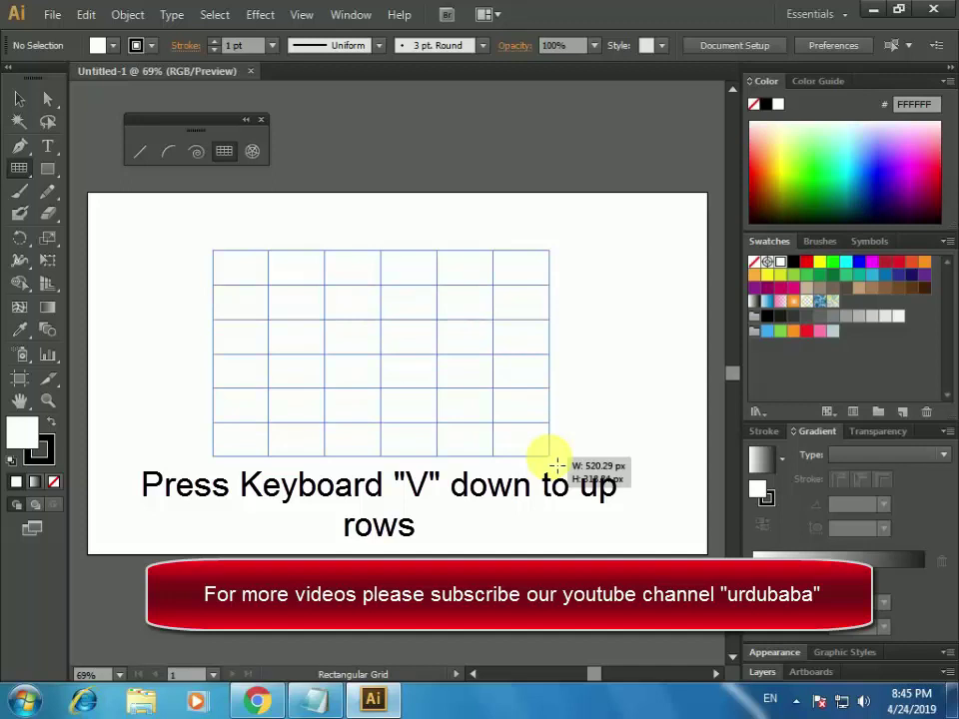
{"action": "key", "text": "v"}
{"action": "key", "text": "v"}
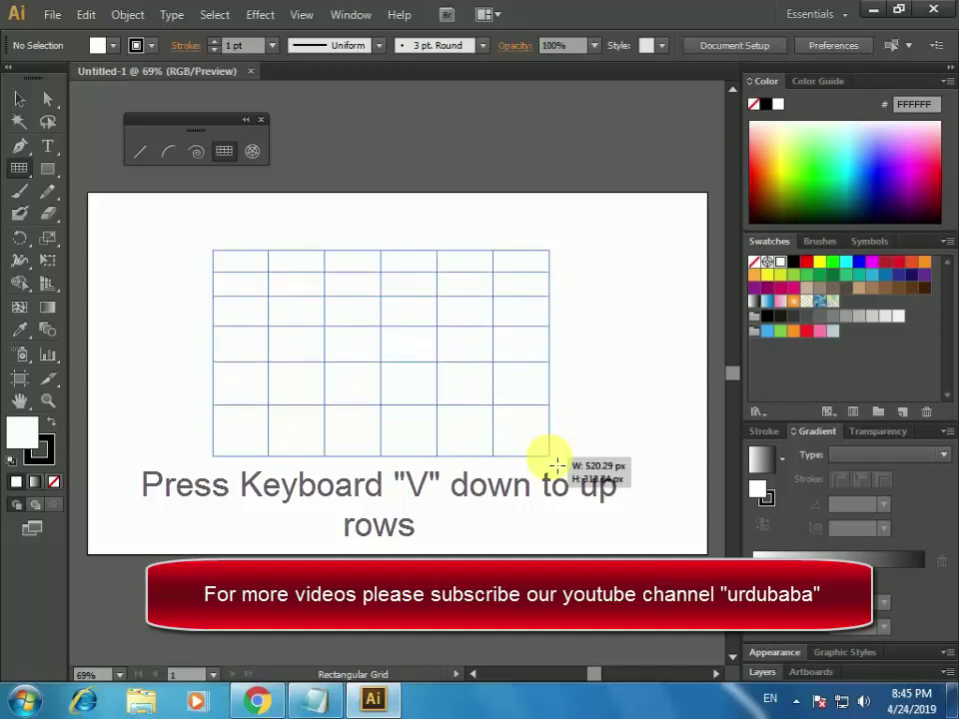
{"action": "key", "text": "v"}
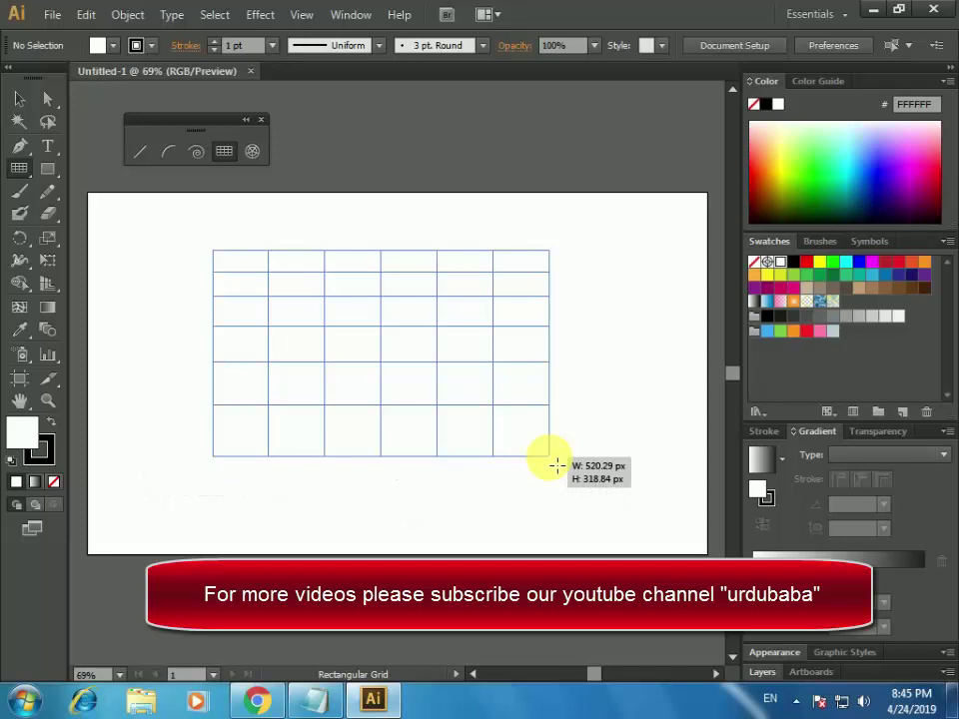
{"action": "key", "text": "v"}
{"action": "key", "text": "v"}
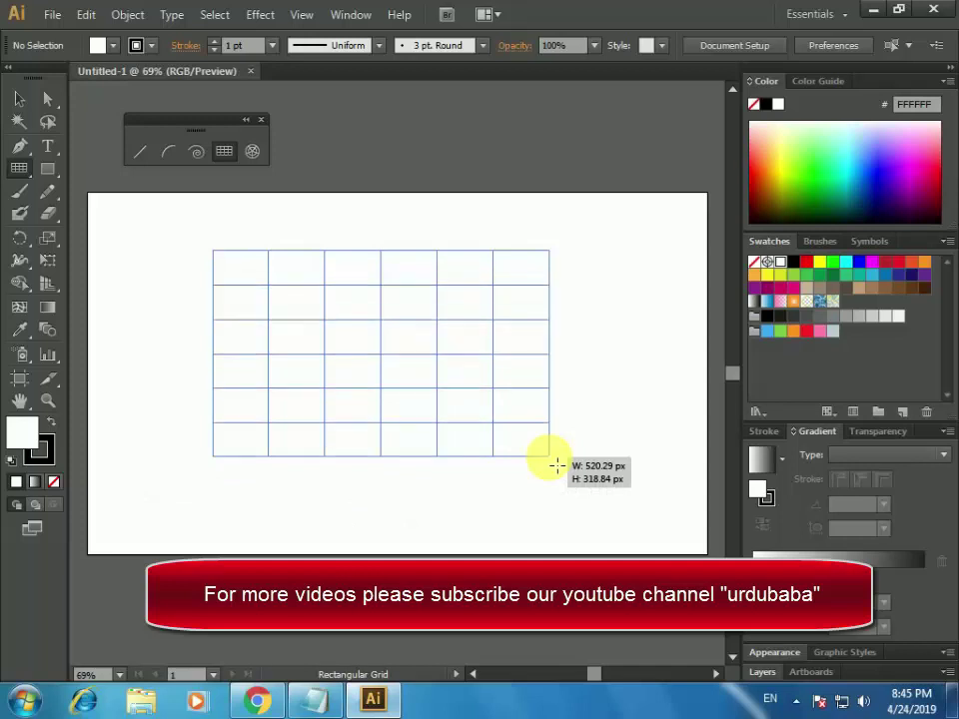
{"action": "key", "text": "v"}
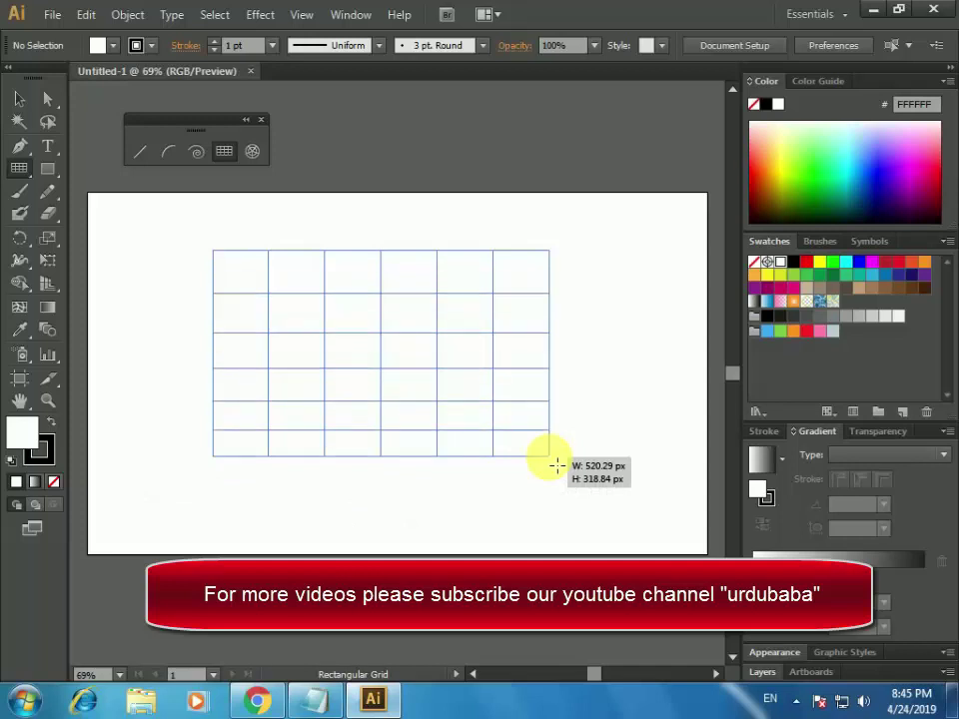
Adjust skews with F, C, X and V so columns narrow rightward and rows grow taller downward
{"action": "key", "text": "f"}
{"action": "key", "text": "f"}
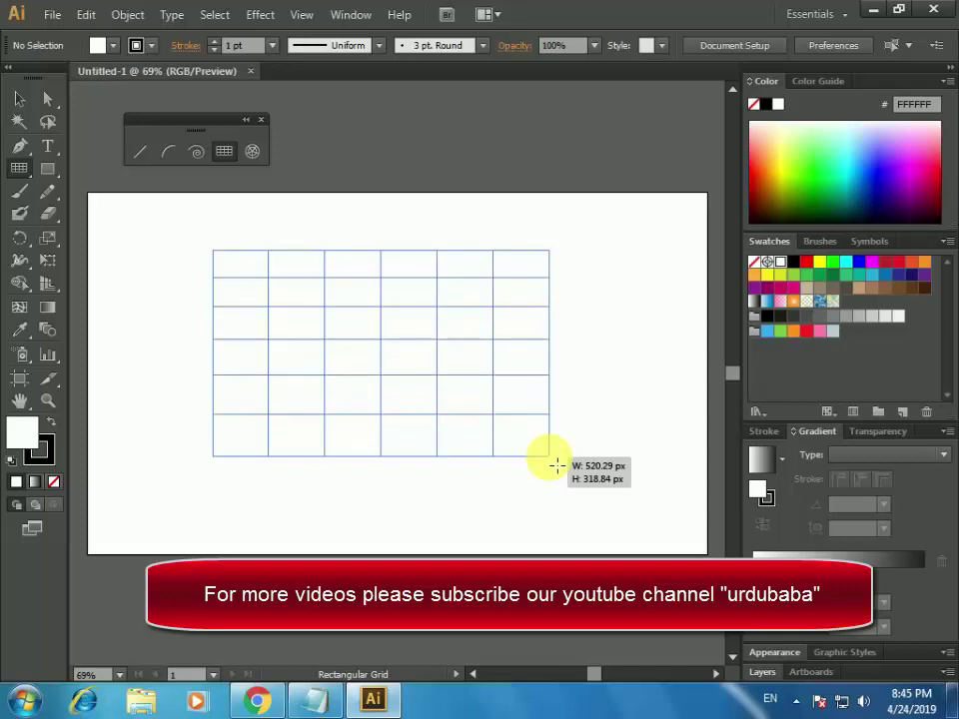
{"action": "key", "text": "c"}
{"action": "key", "text": "c"}
{"action": "key", "text": "c"}
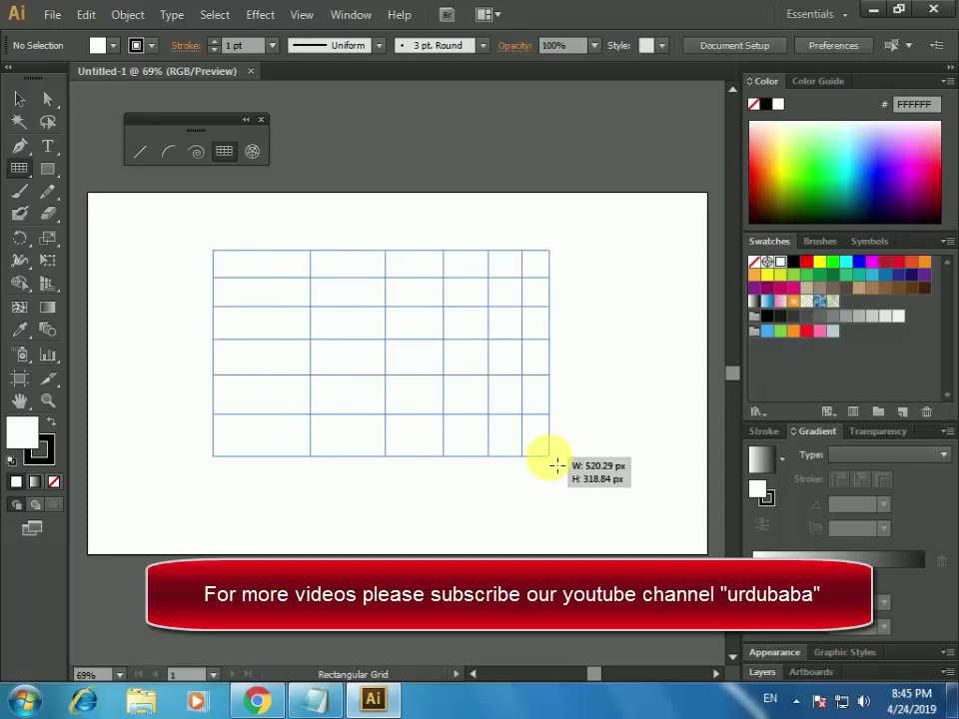
{"action": "key", "text": "f"}
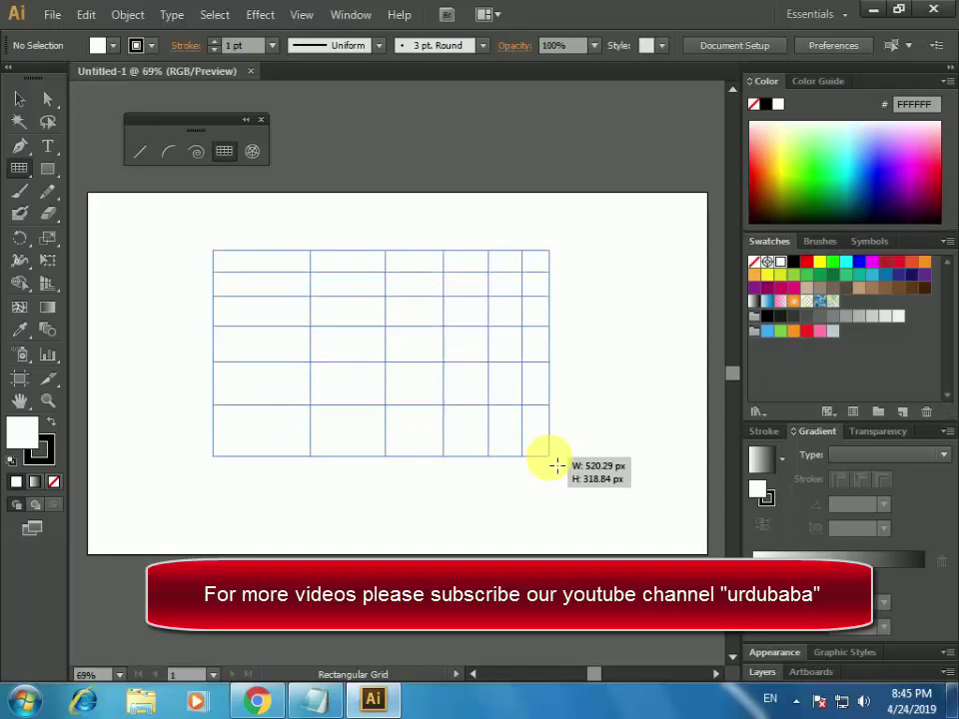
{"action": "key", "text": "x"}
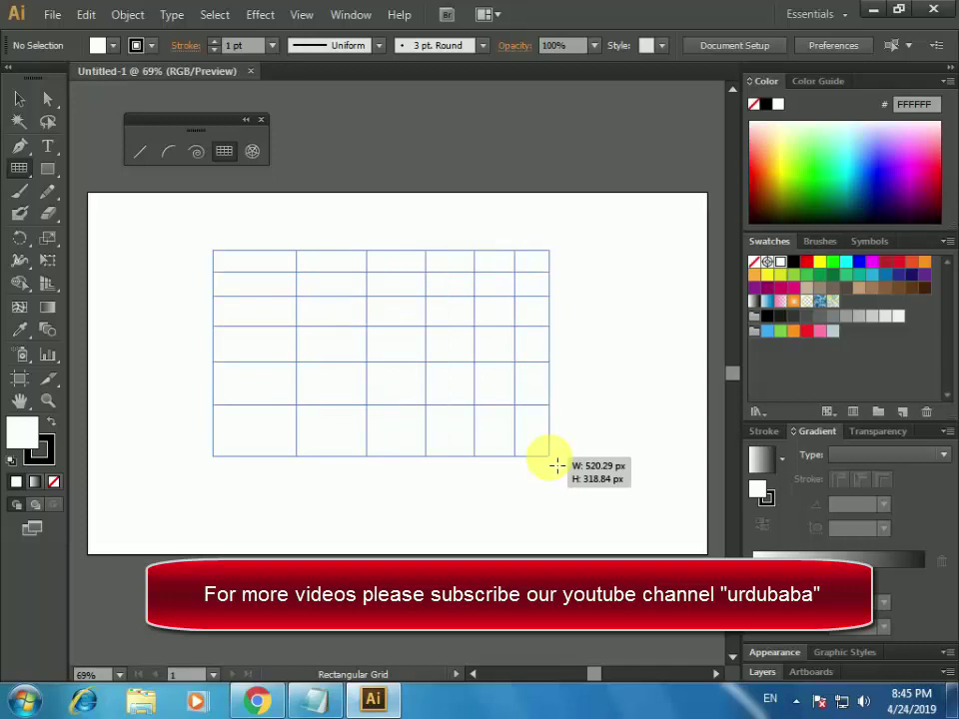
{"action": "key", "text": "x"}
{"action": "key", "text": "x"}
{"action": "key", "text": "x"}
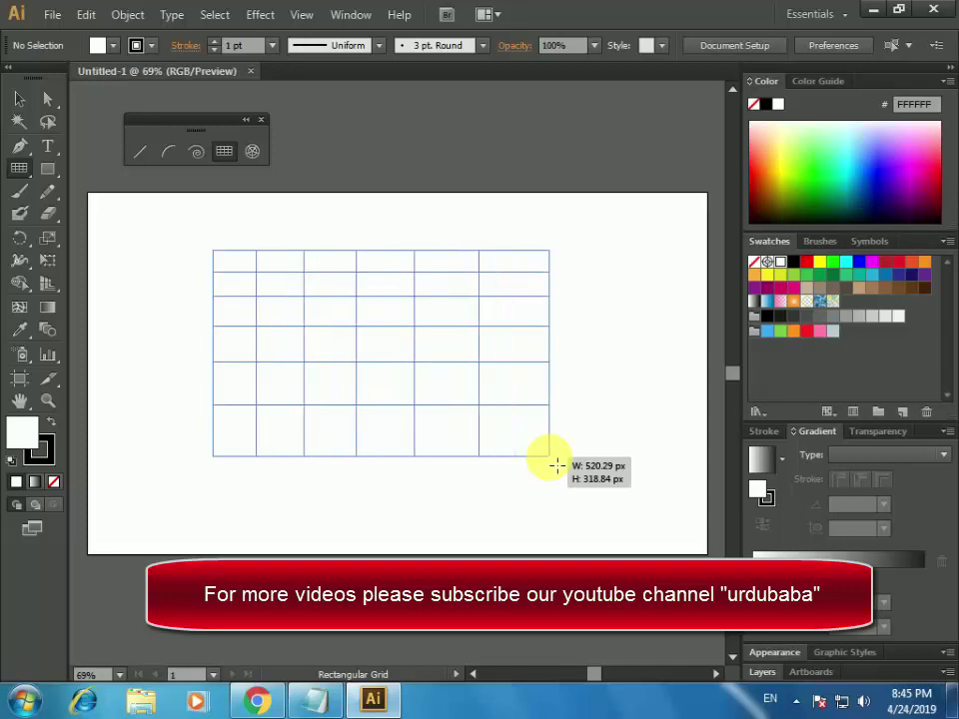
{"action": "key", "text": "x"}
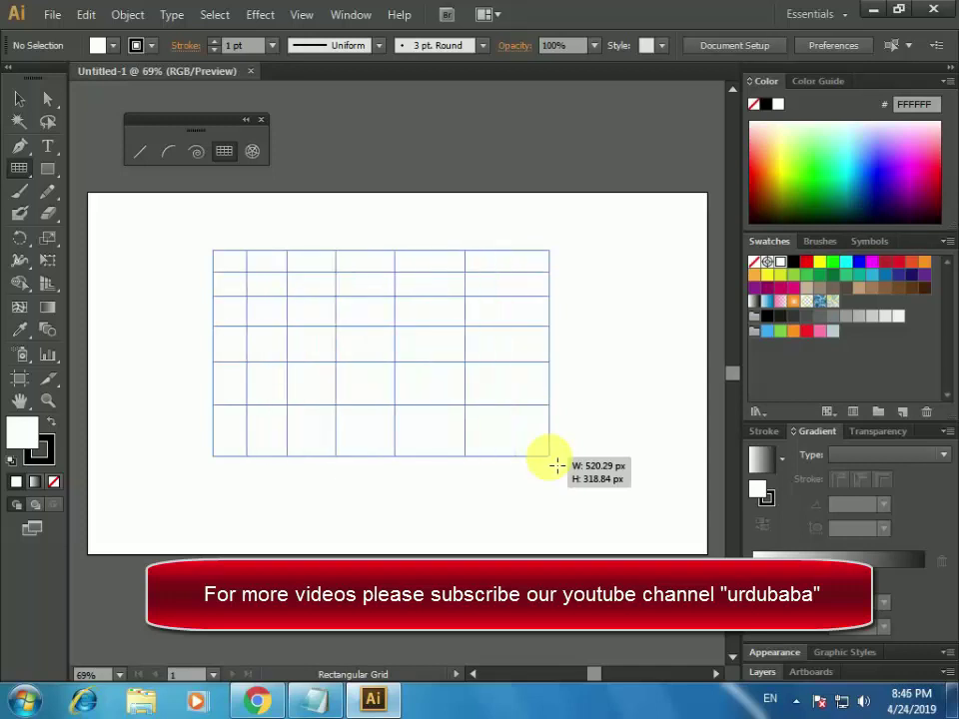
{"action": "key", "text": "v"}
{"action": "key", "text": "c"}
{"action": "key", "text": "c"}
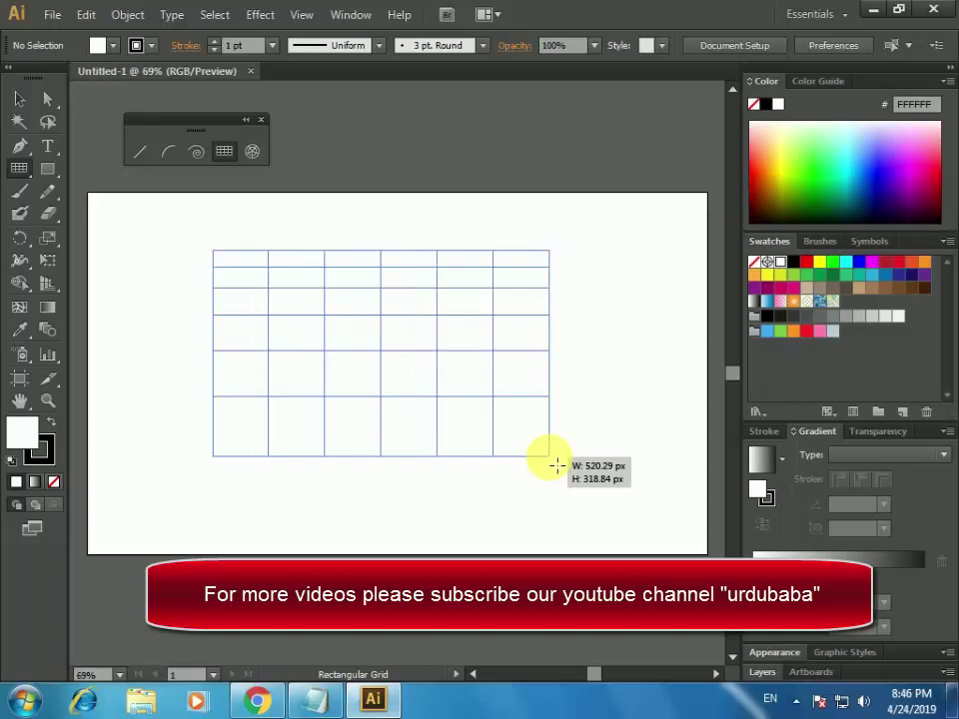
{"action": "key", "text": "c"}
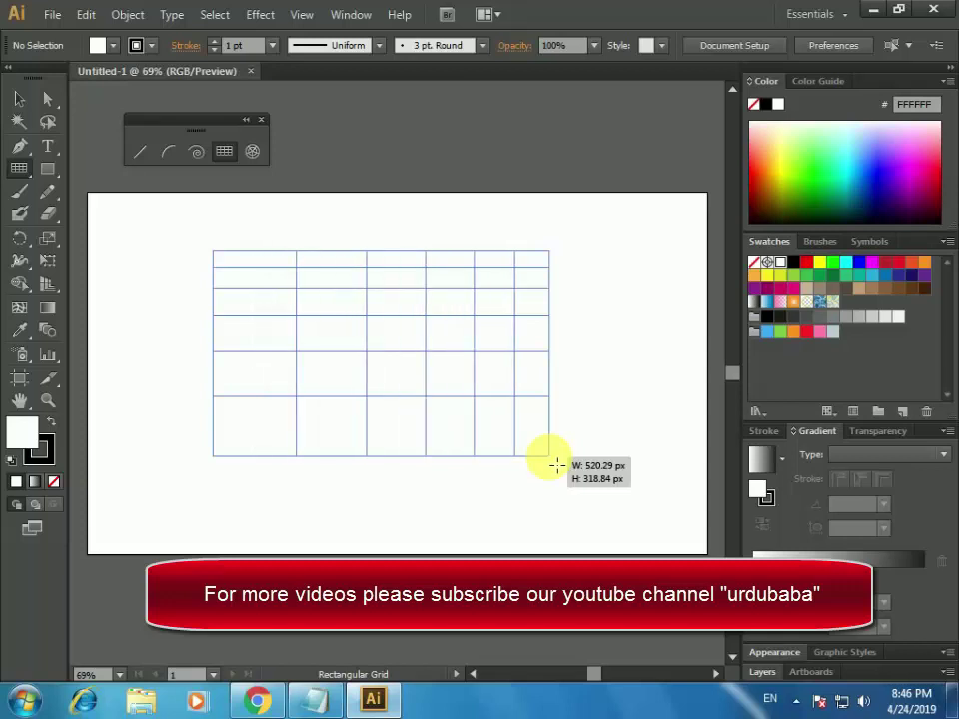
Release the finished grid, switch to the Direct Selection Tool, and deselect the grid
{"action": "left_click_drag", "start_coordinate": [557, 465], "coordinate": [549, 457]}
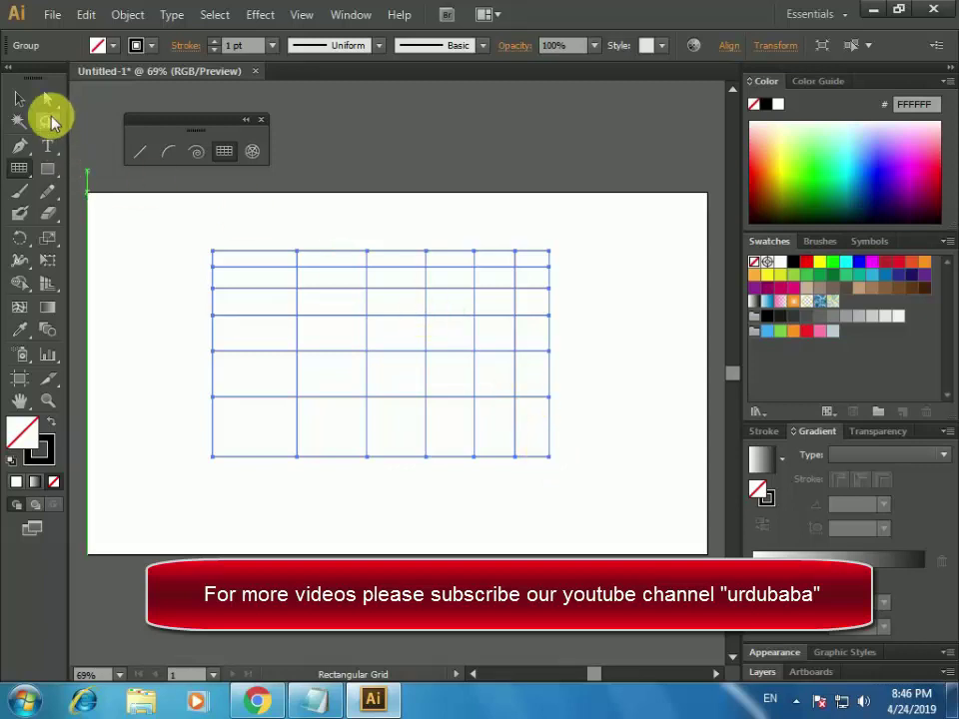
{"action": "left_click", "coordinate": [50, 101]}
{"action": "left_click", "coordinate": [128, 98]}
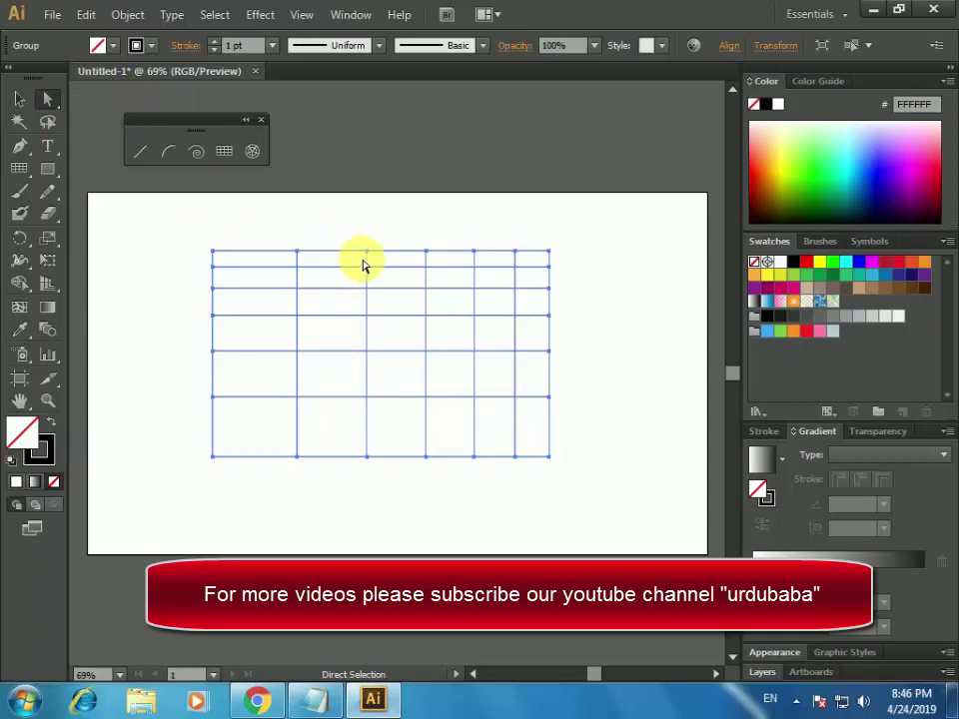
{"action": "left_click_drag", "start_coordinate": [366, 263], "coordinate": [368, 260]}
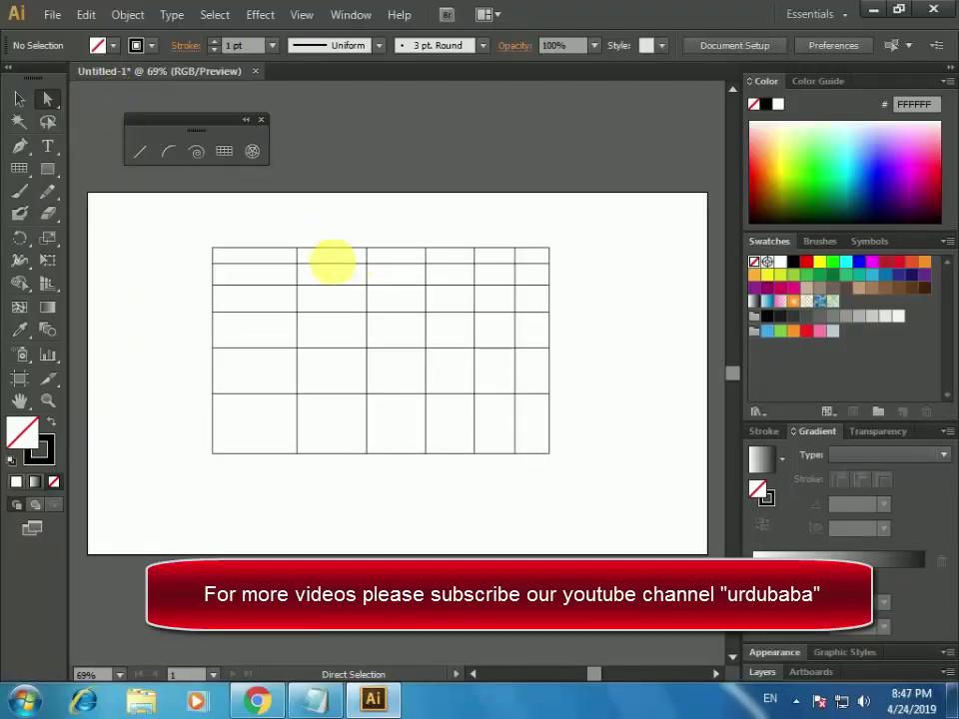
Detach and delete three inner vertical grid lines by their top anchors, deselecting after each
{"action": "mouse_move", "coordinate": [297, 257]}
{"action": "left_mouse_down"}
{"action": "mouse_move", "coordinate": [255, 306]}
{"action": "mouse_move", "coordinate": [197, 414]}
{"action": "mouse_move", "coordinate": [169, 497]}
{"action": "left_mouse_up"}
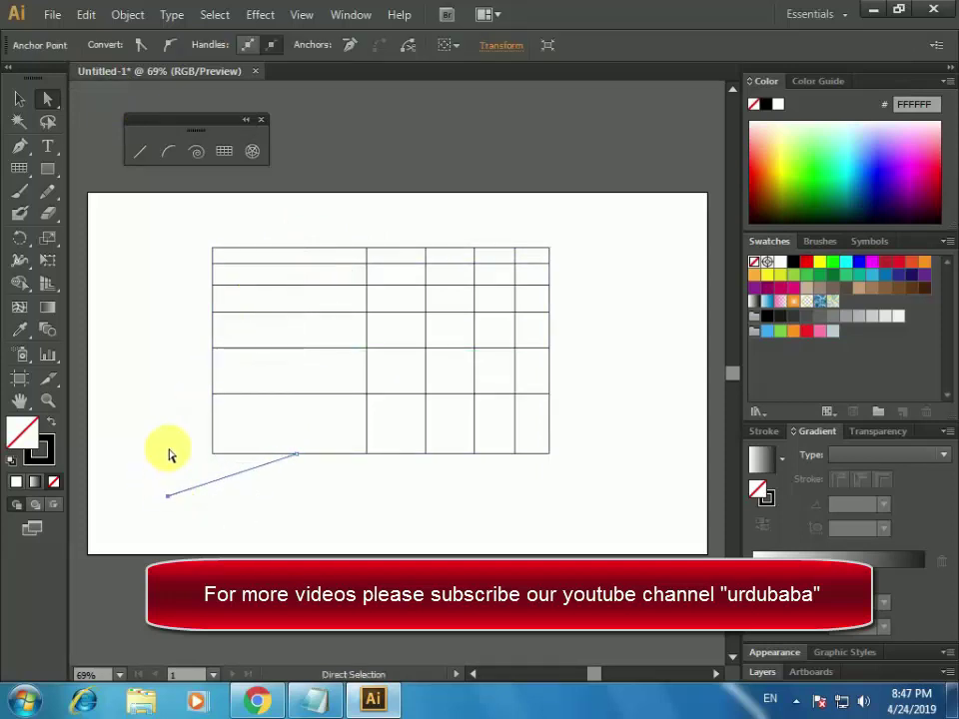
{"action": "key", "text": "Delete"}
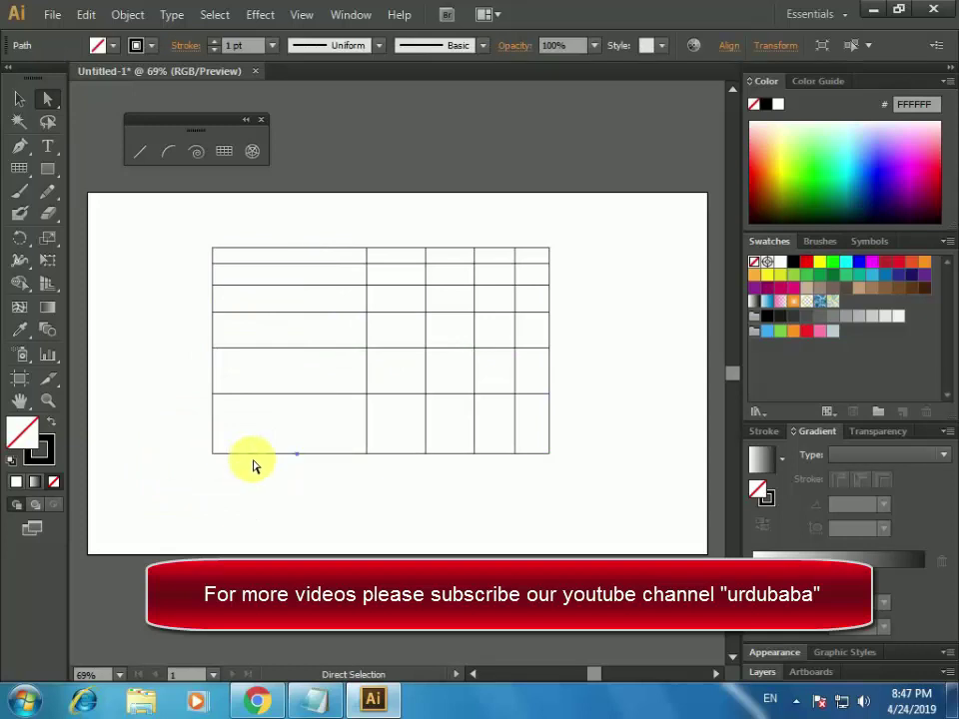
{"action": "left_click", "coordinate": [299, 462]}
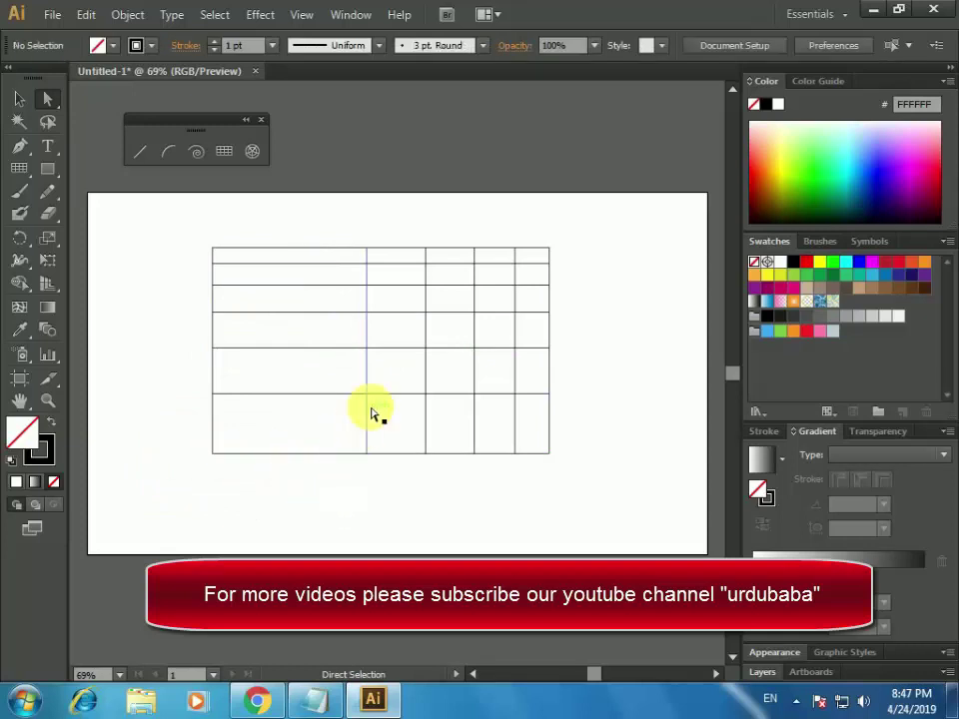
{"action": "left_click_drag", "start_coordinate": [367, 257], "coordinate": [189, 470]}
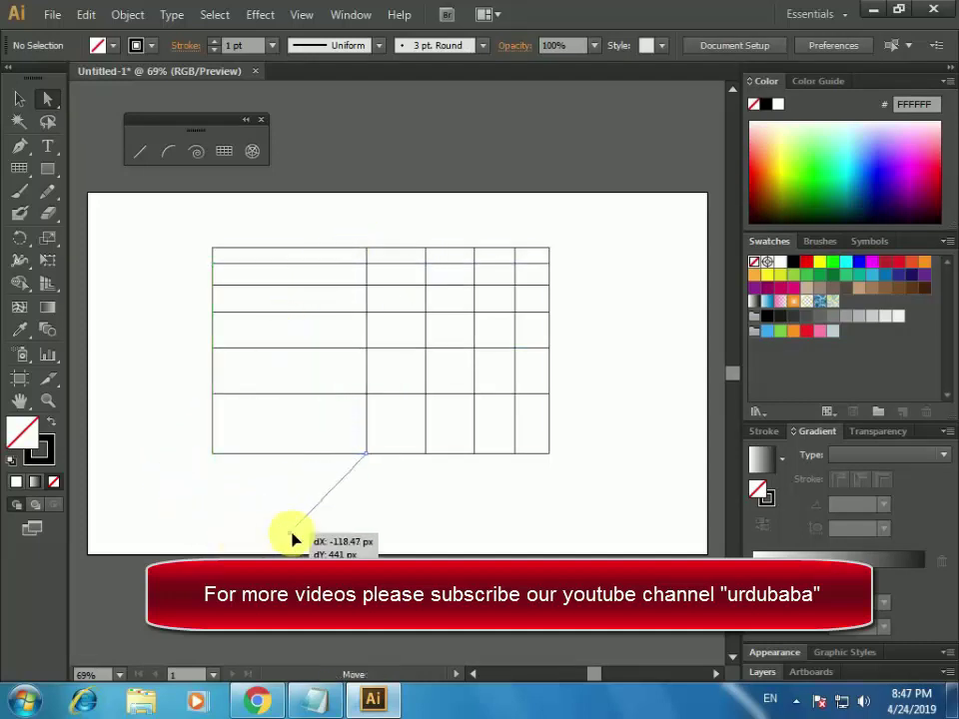
{"action": "left_click_drag", "start_coordinate": [189, 469], "coordinate": [364, 513]}
{"action": "key", "text": "Delete"}
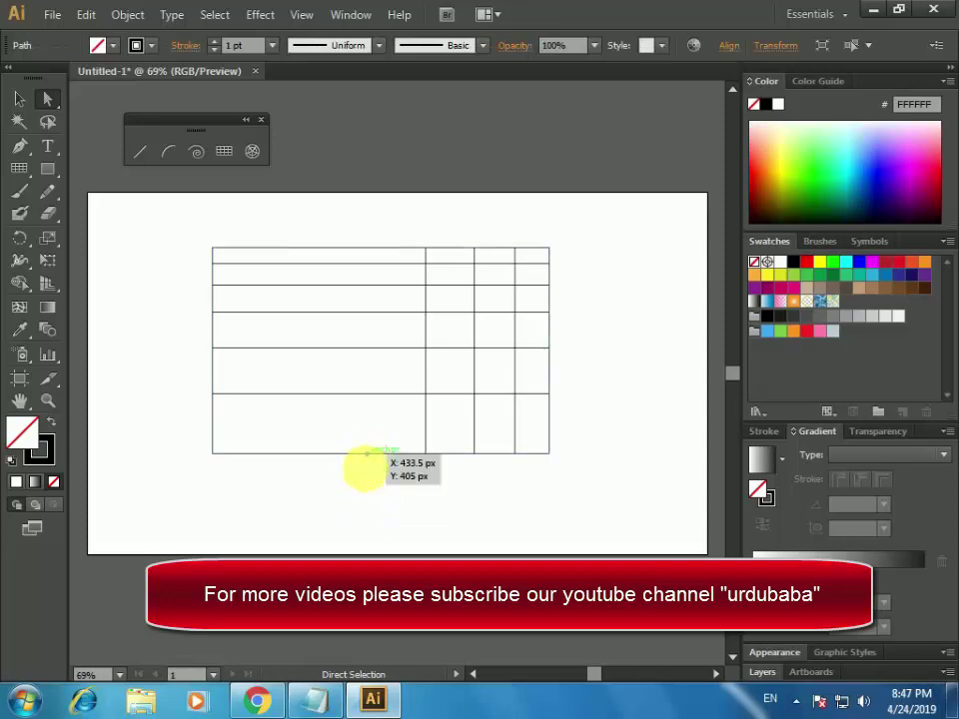
{"action": "left_click", "coordinate": [367, 476]}
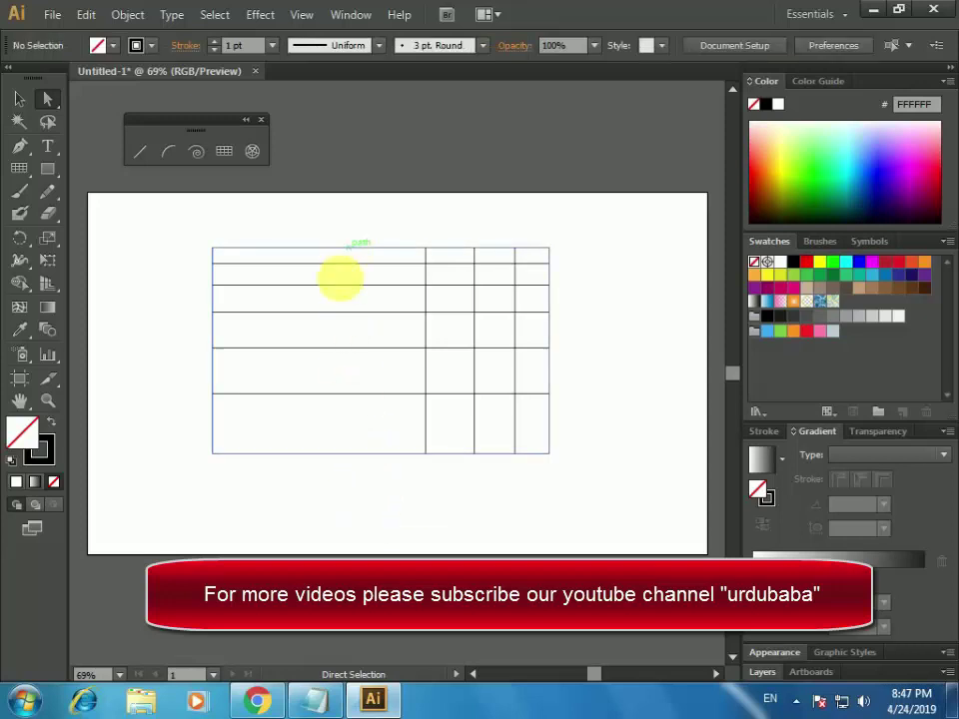
{"action": "mouse_move", "coordinate": [475, 250]}
{"action": "left_mouse_down"}
{"action": "mouse_move", "coordinate": [232, 436]}
{"action": "mouse_move", "coordinate": [305, 512]}
{"action": "left_mouse_up"}
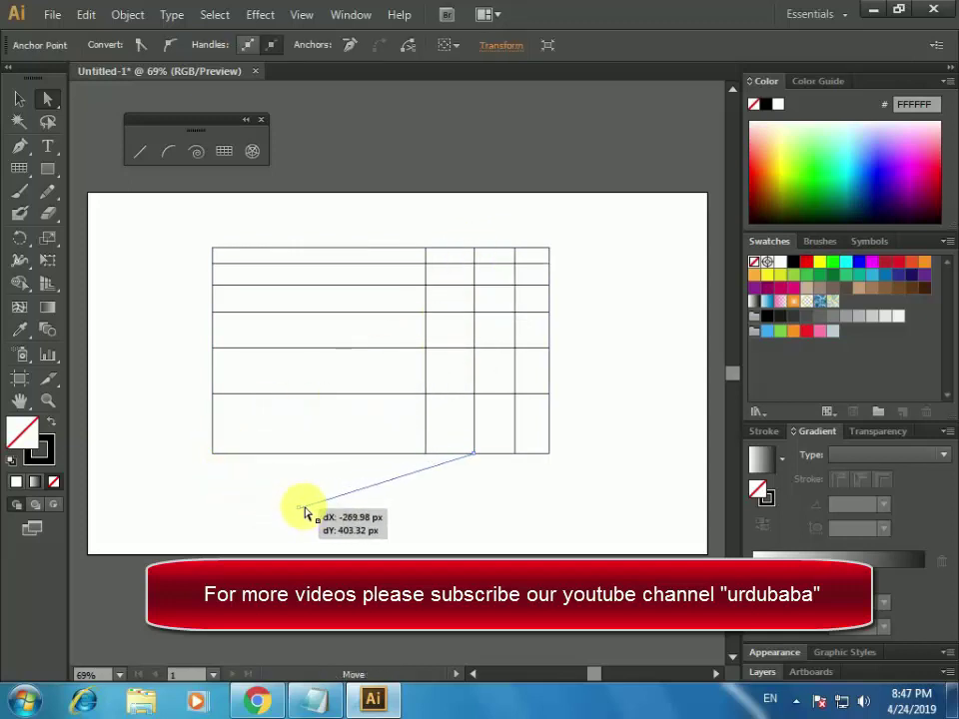
{"action": "key", "text": "Delete"}
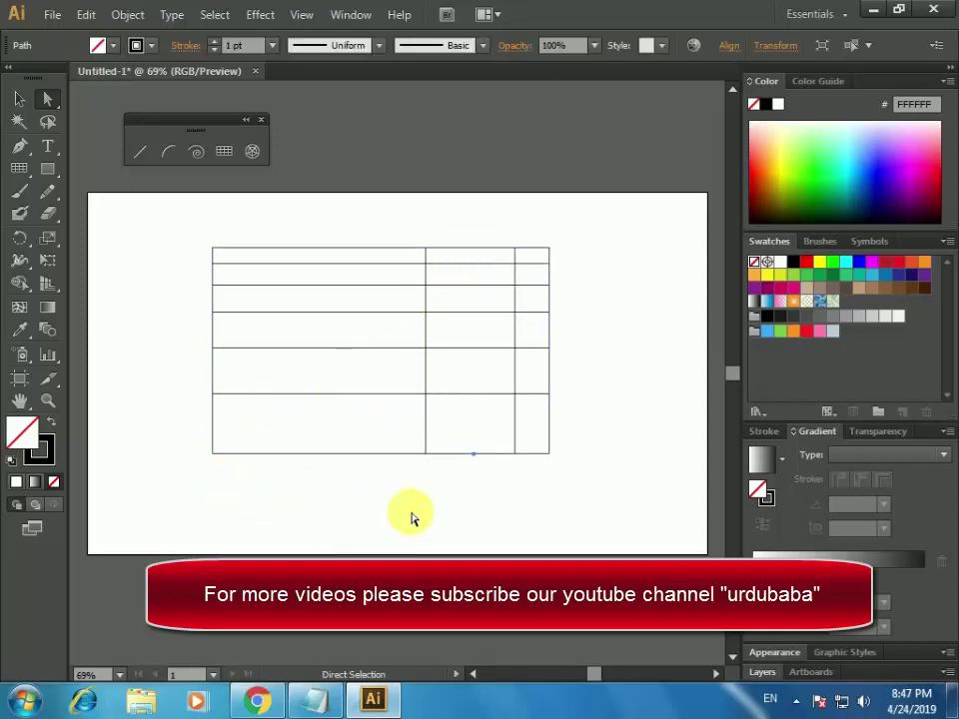
{"action": "left_click", "coordinate": [412, 519]}
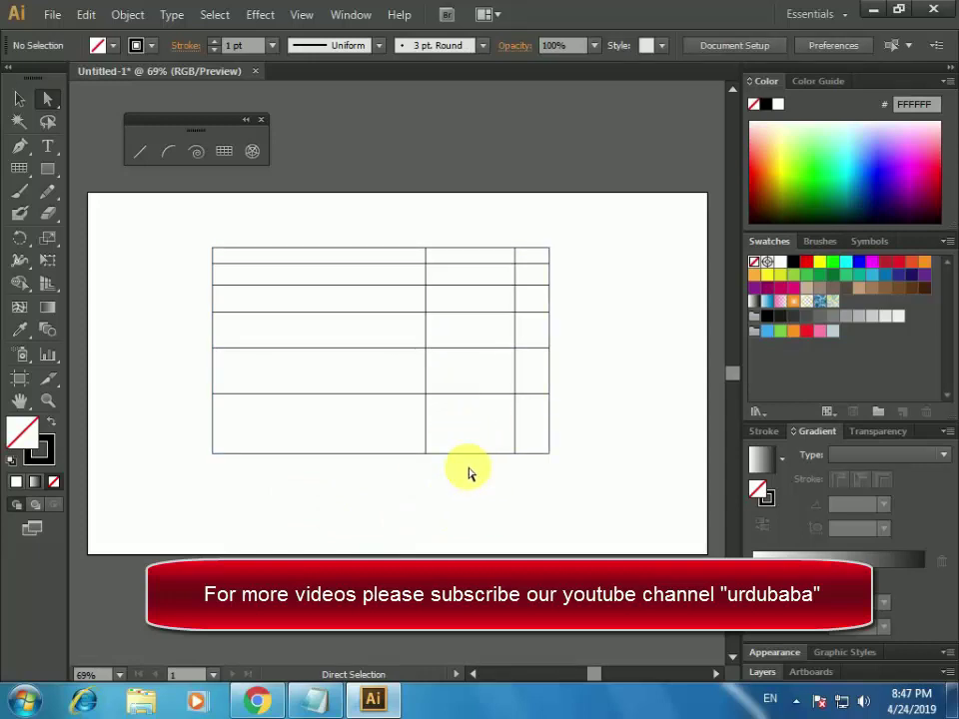
Undo the deletions, then raise the bottom ends of the second and third vertical lines partway up
{"action": "key", "text": "ctrl+z"}
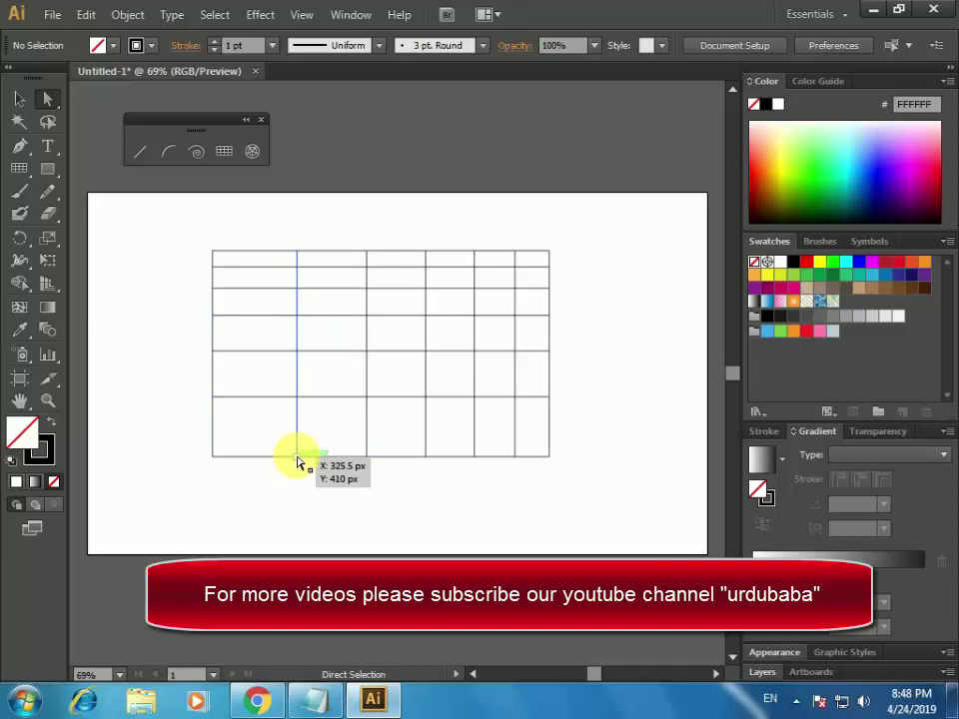
{"action": "mouse_move", "coordinate": [297, 461]}
{"action": "left_mouse_down"}
{"action": "mouse_move", "coordinate": [305, 399]}
{"action": "mouse_move", "coordinate": [308, 407]}
{"action": "left_mouse_up"}
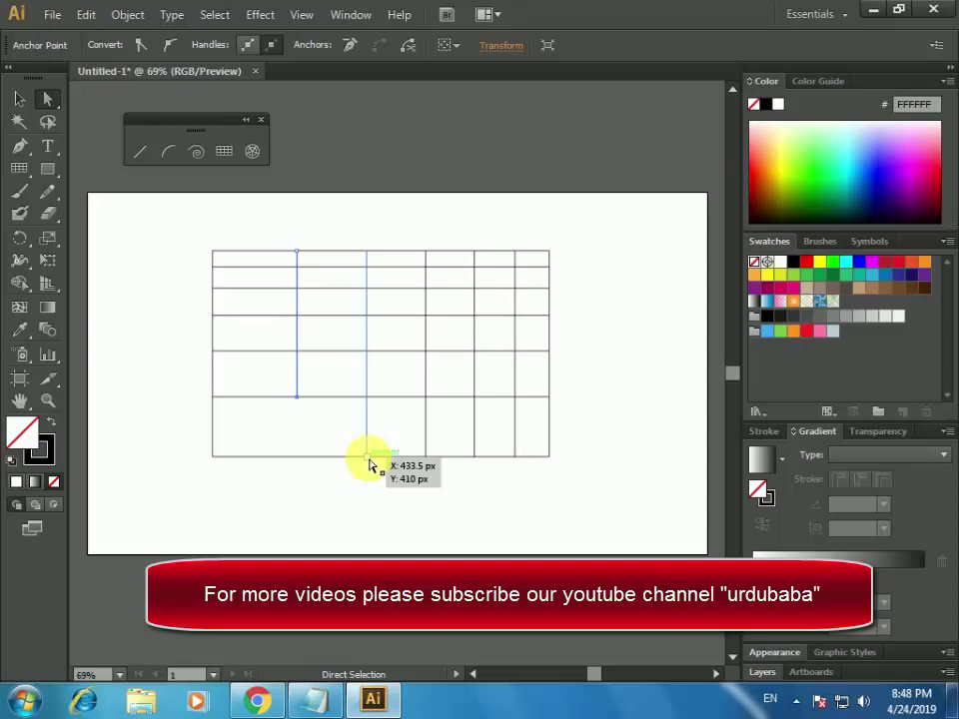
{"action": "left_click_drag", "start_coordinate": [368, 460], "coordinate": [369, 401]}
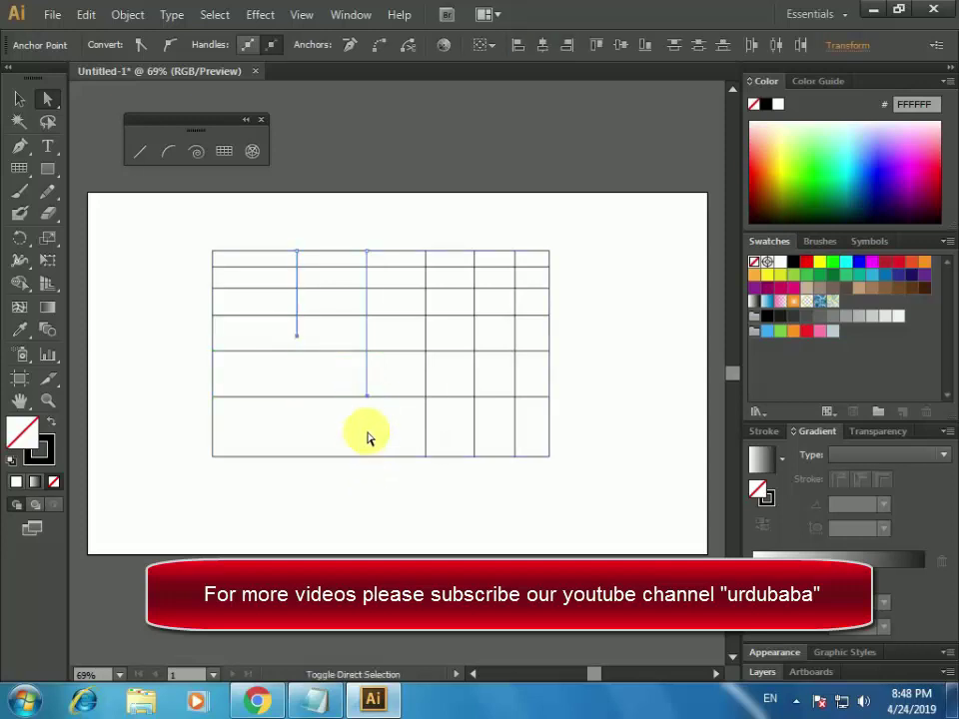
{"action": "left_click", "coordinate": [297, 341], "text": "shift"}
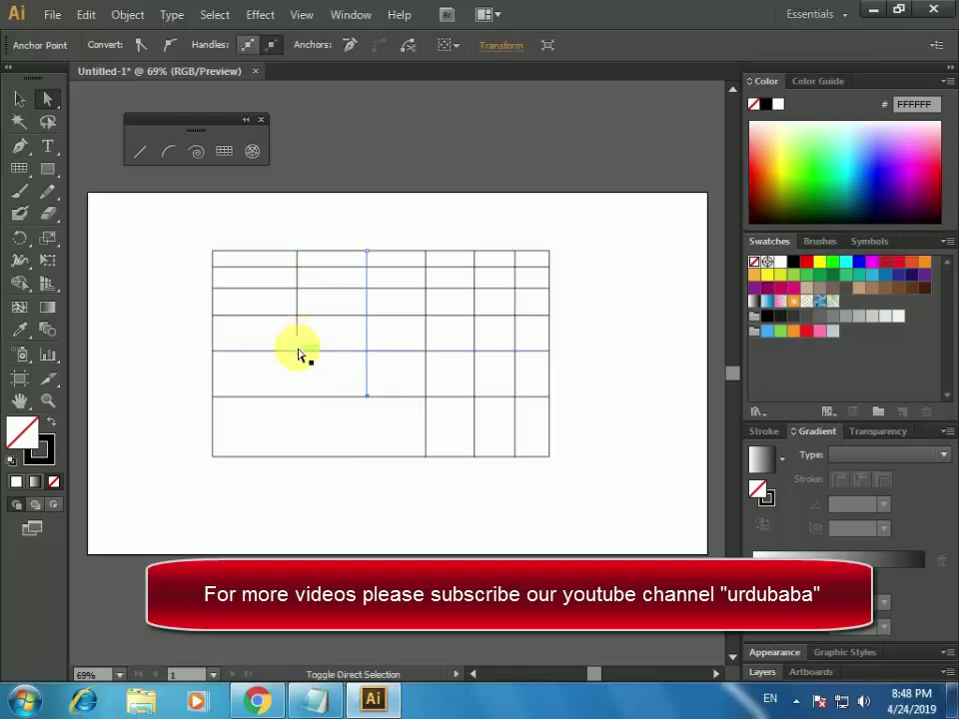
{"action": "left_click", "coordinate": [368, 401], "text": "shift"}
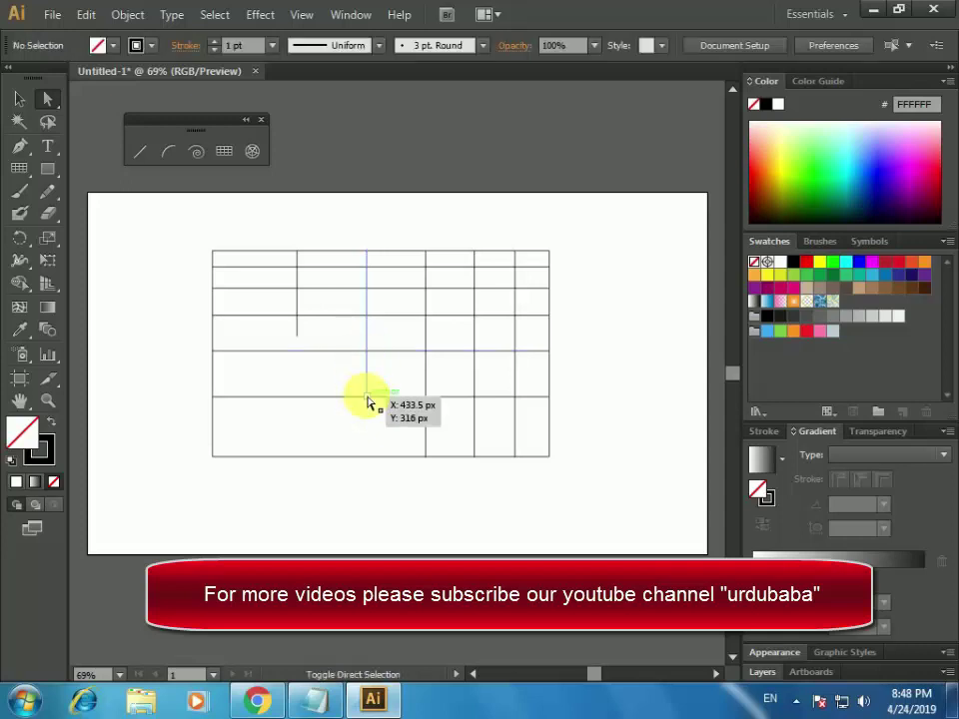
{"action": "left_click_drag", "start_coordinate": [367, 401], "coordinate": [368, 352]}
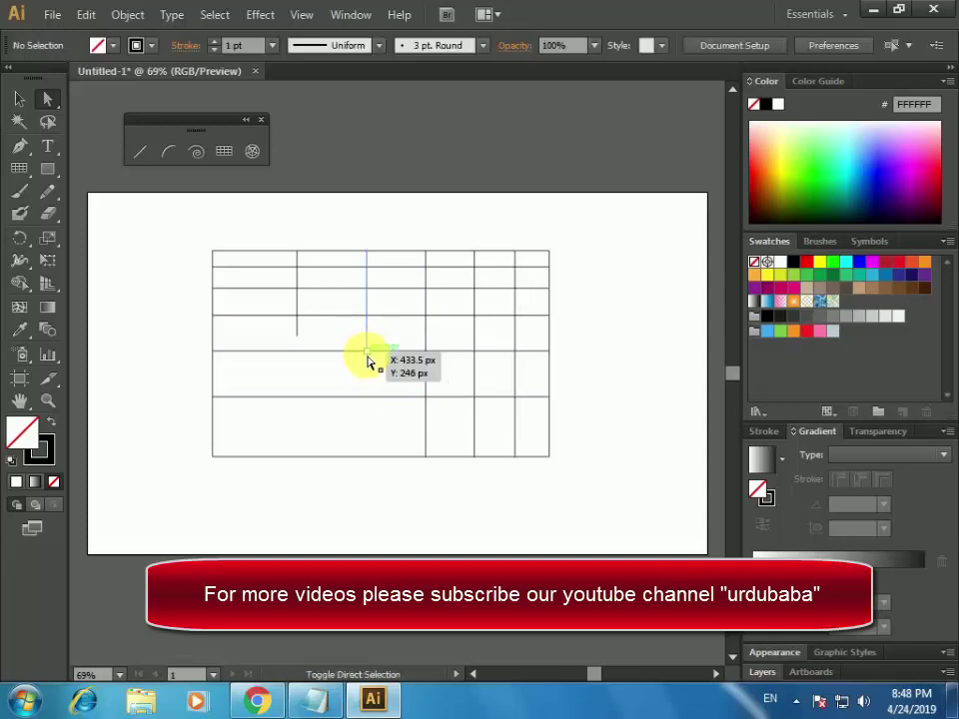
{"action": "left_click", "coordinate": [368, 357], "text": "shift"}
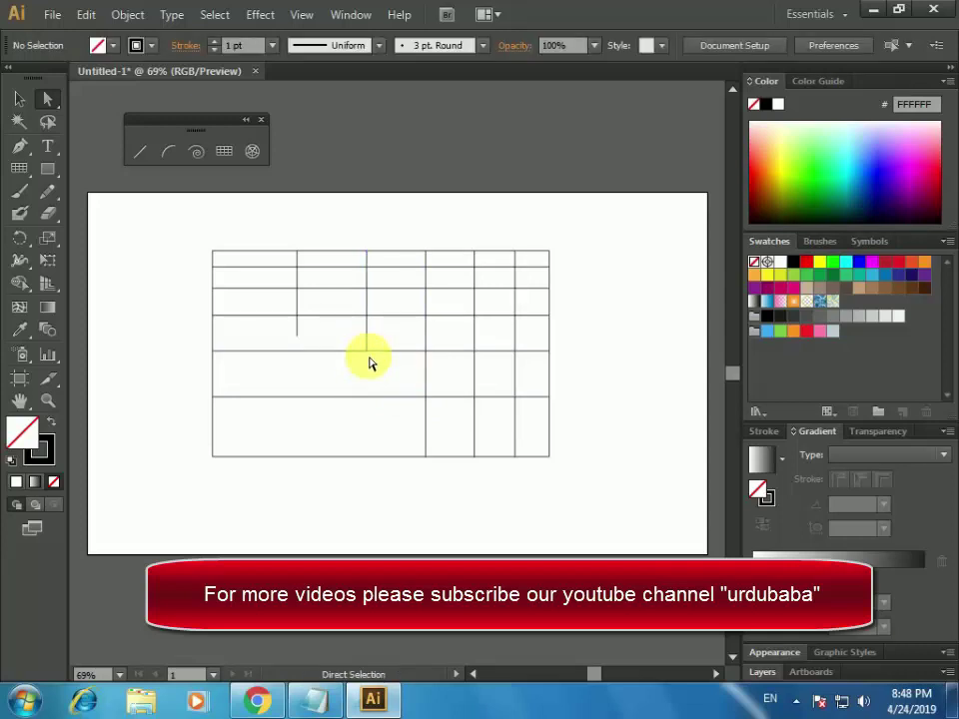
Raise the middle vertical line's bottom end and move two lower horizontal lines' left ends to mid-table
{"action": "left_click_drag", "start_coordinate": [368, 361], "coordinate": [426, 461]}
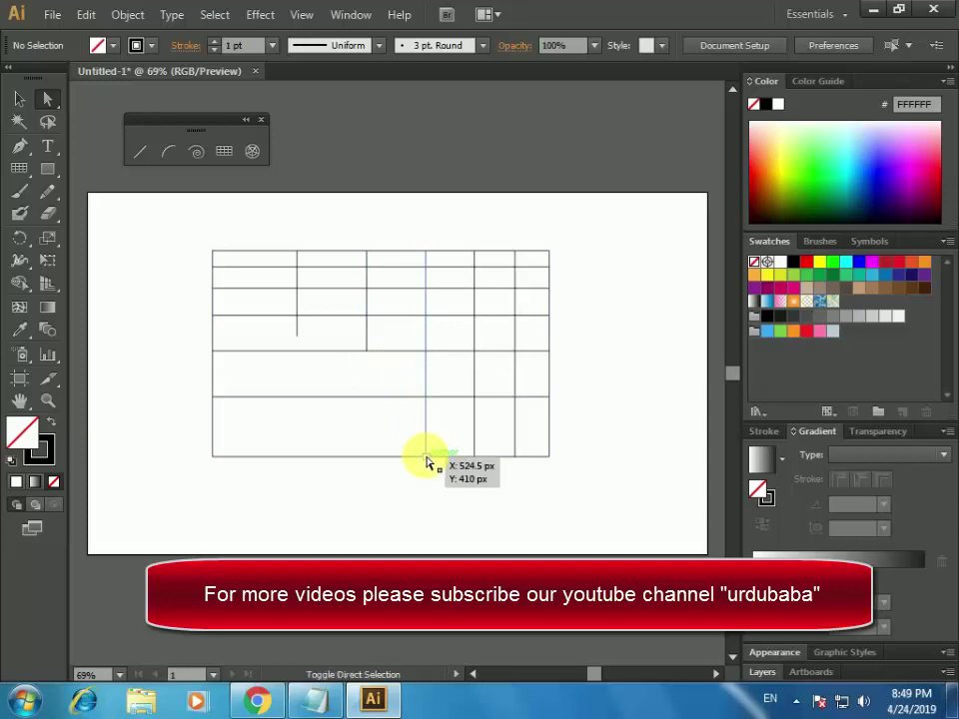
{"action": "key", "text": "shift"}
{"action": "left_click_drag", "start_coordinate": [426, 462], "coordinate": [431, 406]}
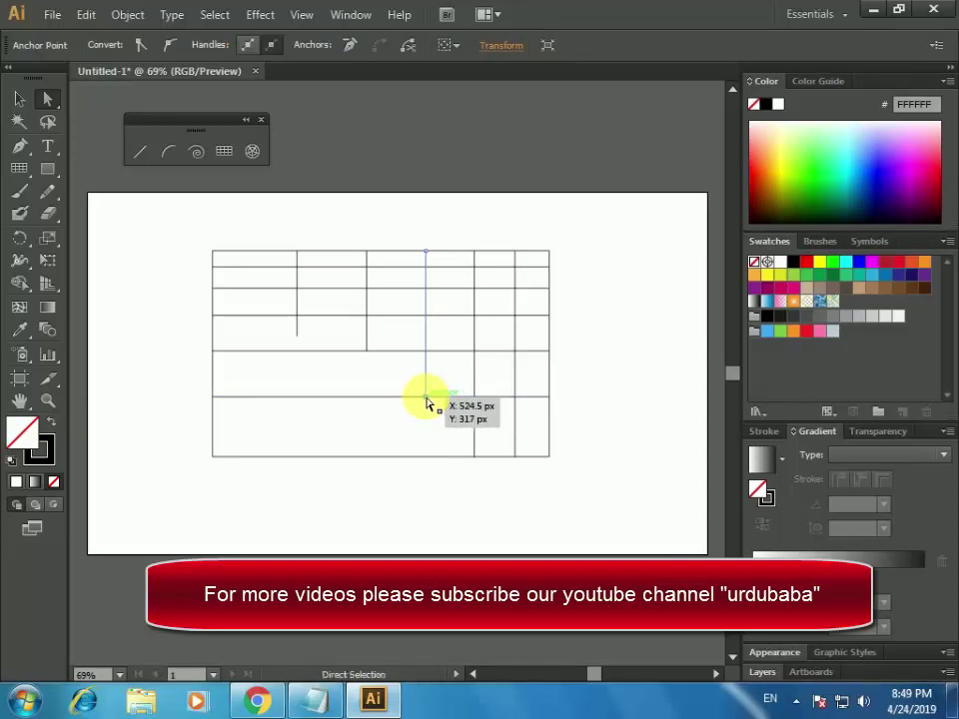
{"action": "left_click", "coordinate": [426, 404]}
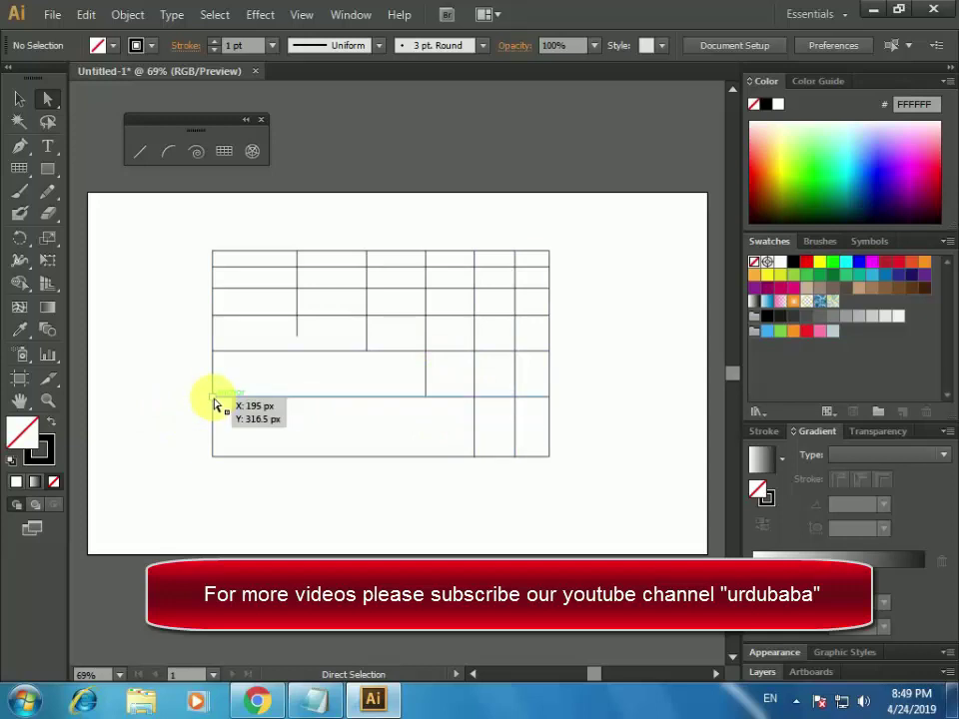
{"action": "mouse_move", "coordinate": [215, 403]}
{"action": "left_mouse_down"}
{"action": "mouse_move", "coordinate": [428, 411]}
{"action": "mouse_move", "coordinate": [367, 407]}
{"action": "left_mouse_up"}
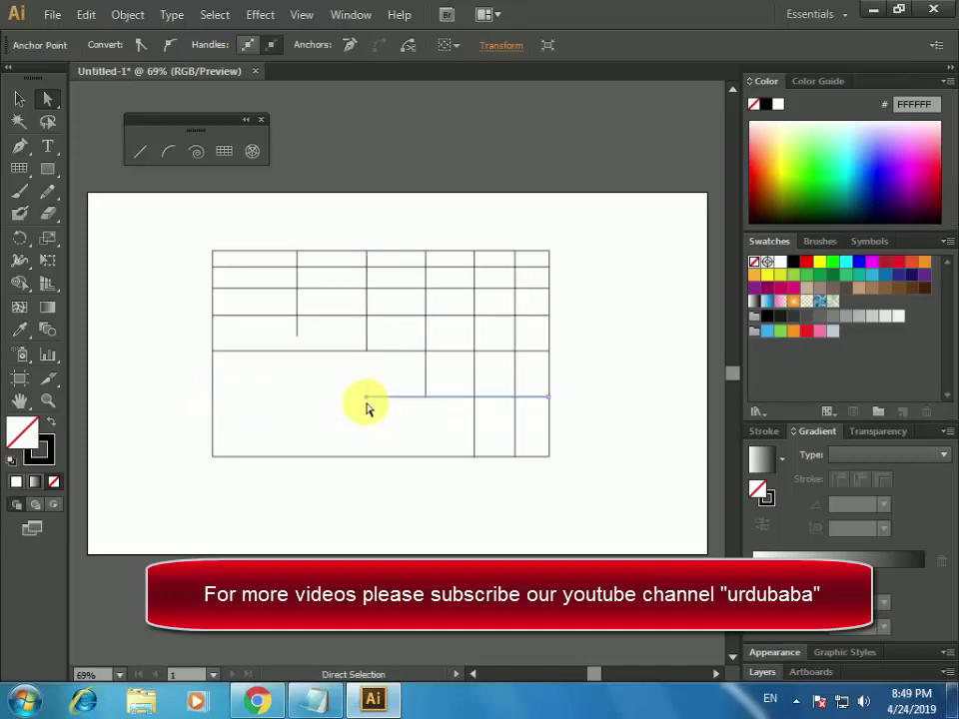
{"action": "left_click_drag", "start_coordinate": [214, 357], "coordinate": [368, 374]}
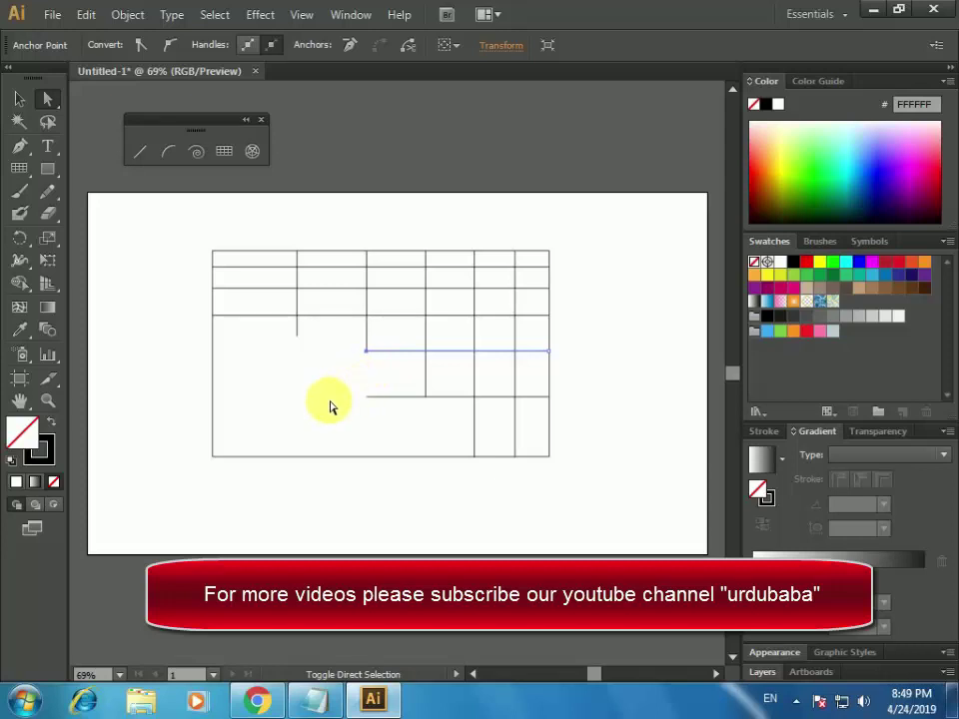